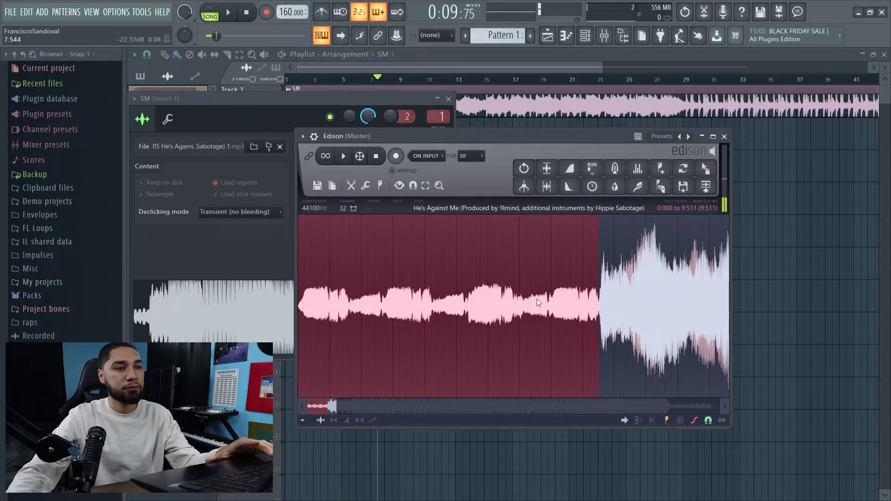
Refine the end of the quiet intro selection in the song's waveform to about 9.505 s, just before the loud section.
key(space)
scroll(612, 299, up, 2)
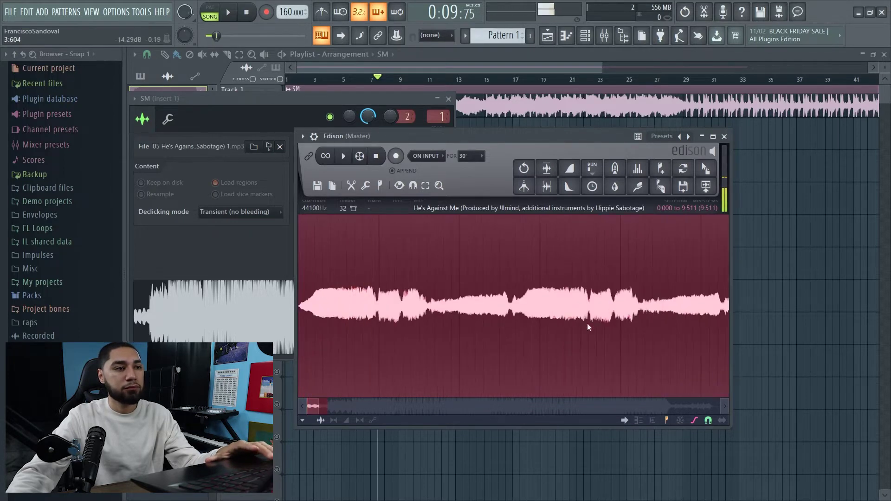
scroll(587, 297, down, 4)
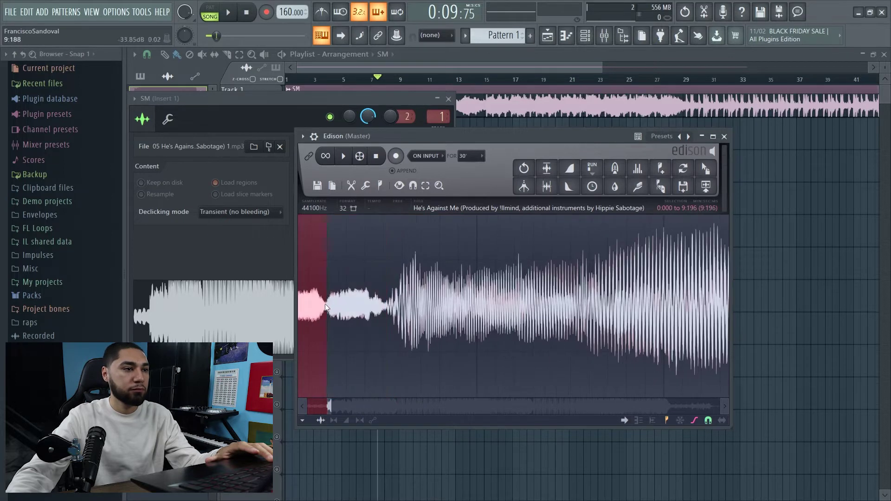
key(space)
mouse_move(391, 303)
mouse_down()
mouse_move(433, 296)
mouse_move(387, 307)
mouse_up()
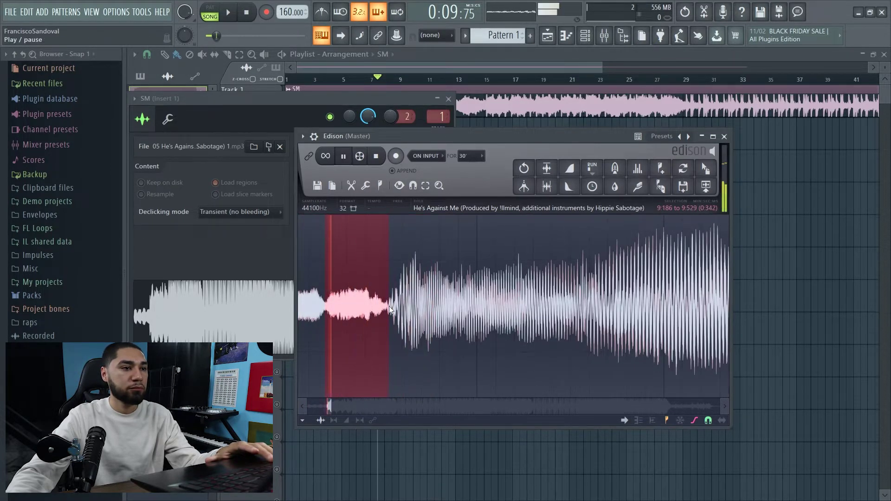
drag(387, 309, 393, 308)
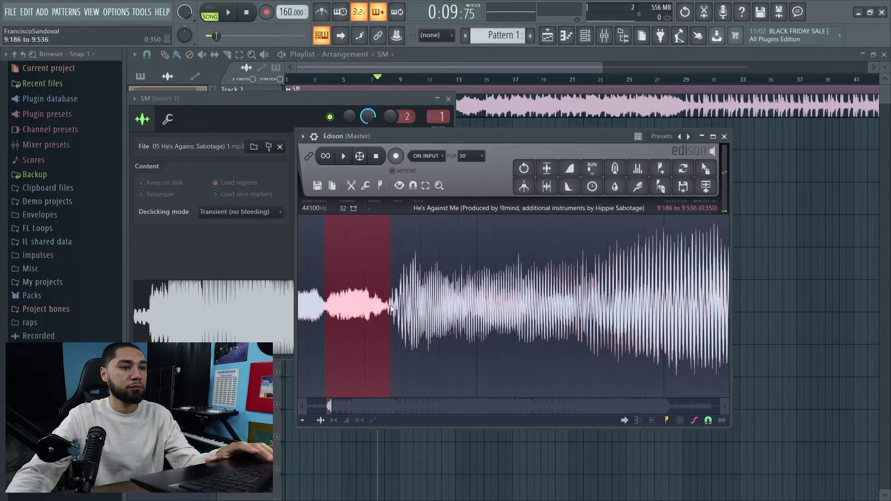
scroll(389, 308, up, 5)
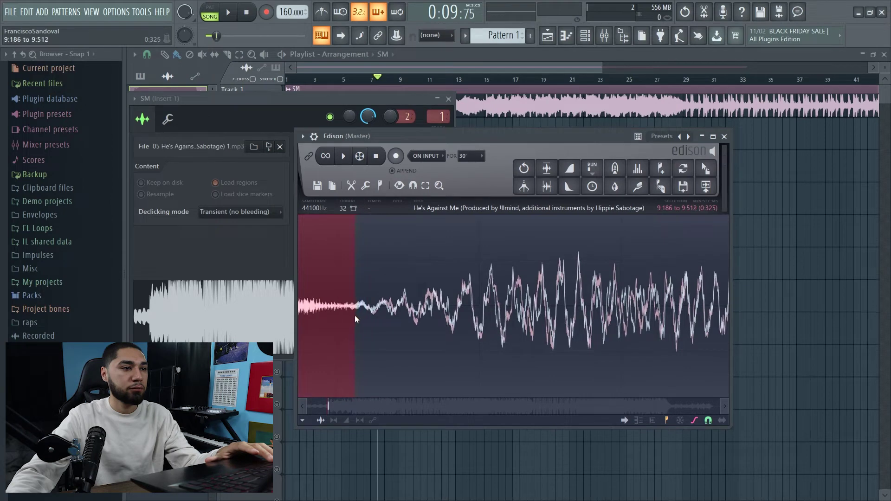
scroll(353, 310, down, 3)
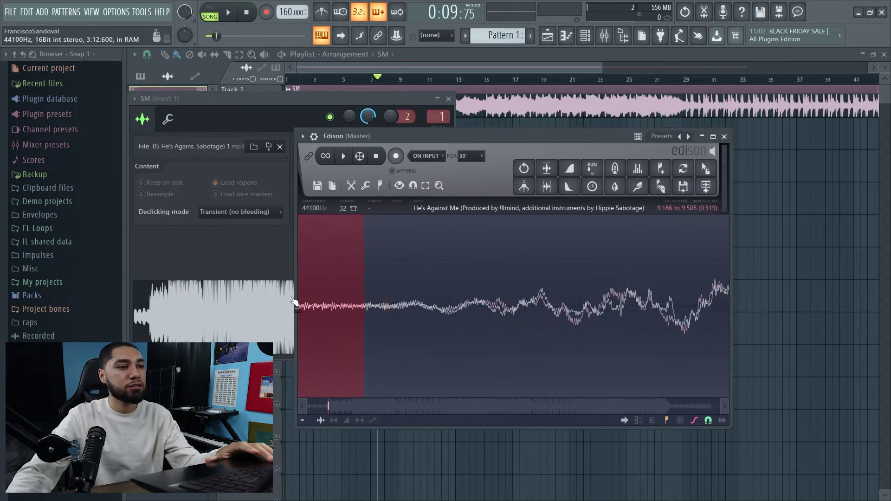
scroll(327, 292, down, 4)
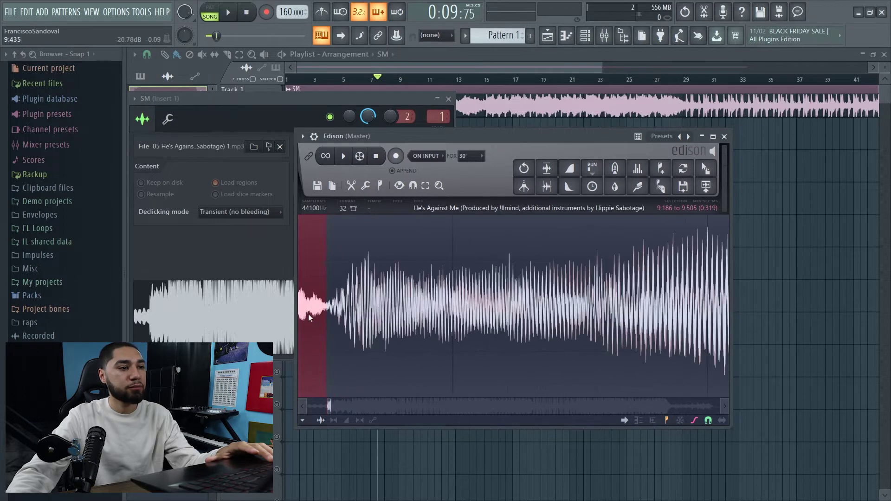
Select the intro from the start to 9.505 s, play it looped and send it to the playlist as an audio clip.
scroll(309, 317, down, 2)
drag(330, 406, 308, 407)
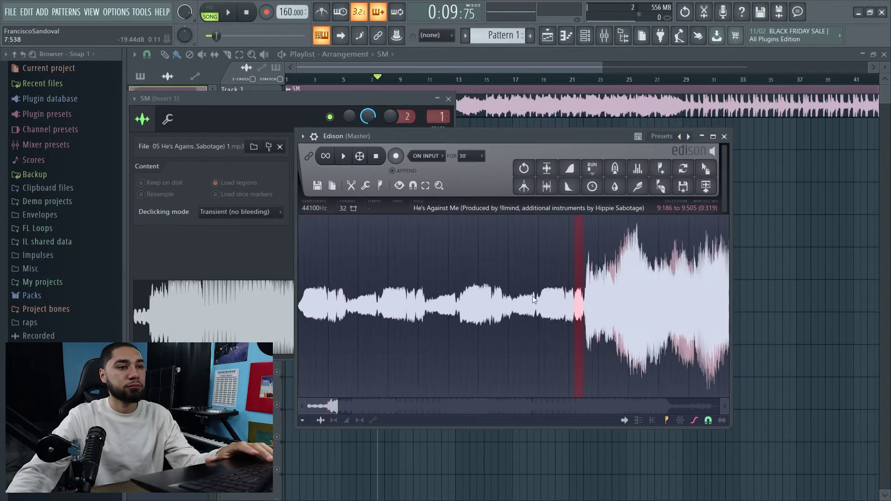
key(space)
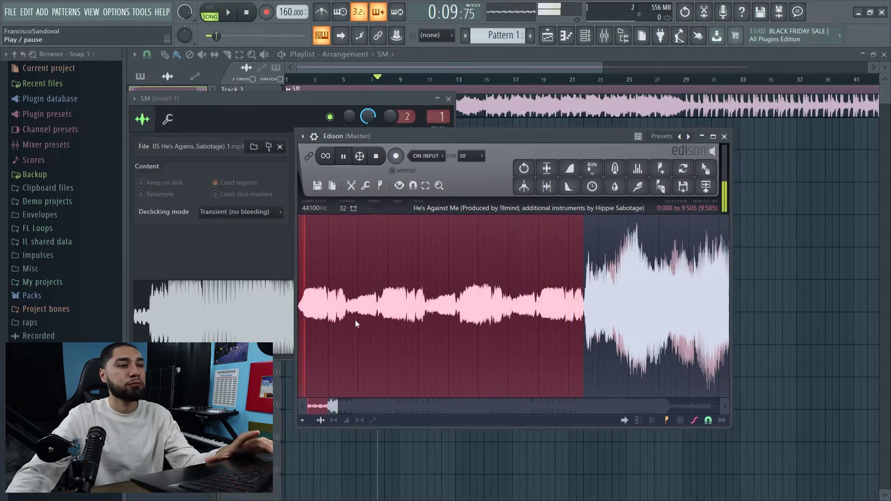
click(326, 156)
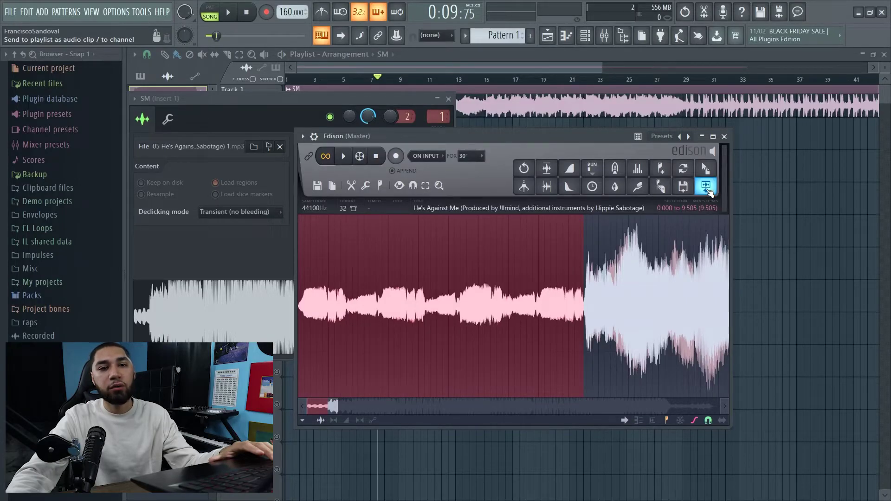
click(707, 187)
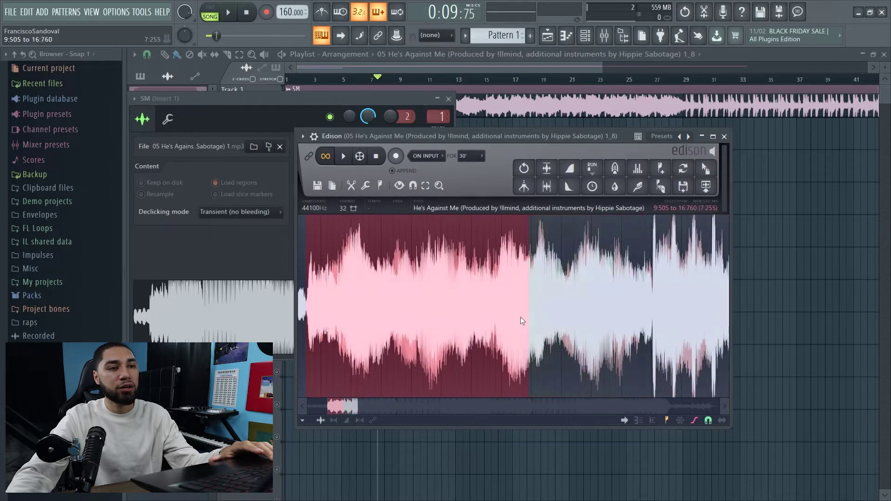
Select the following loud section from about 10.55 s to 21.05 s, audition its loop and send it to the playlist.
key(space)
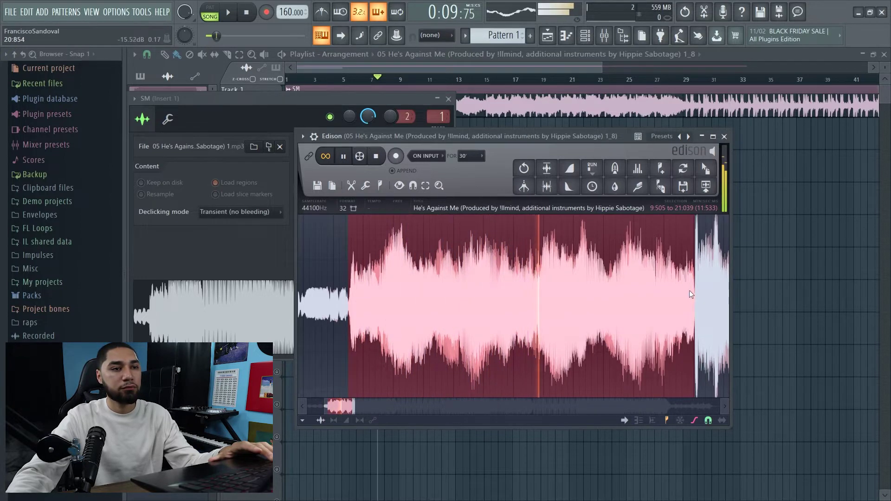
drag(689, 290, 602, 313)
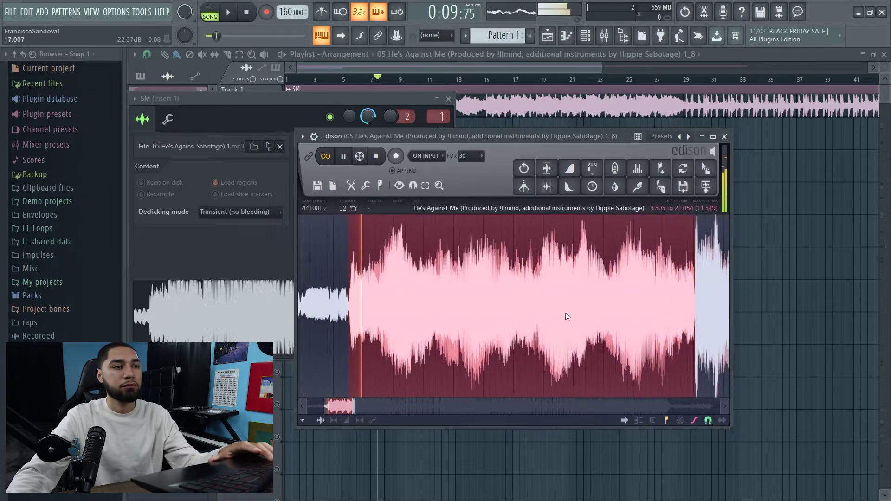
drag(365, 309, 379, 309)
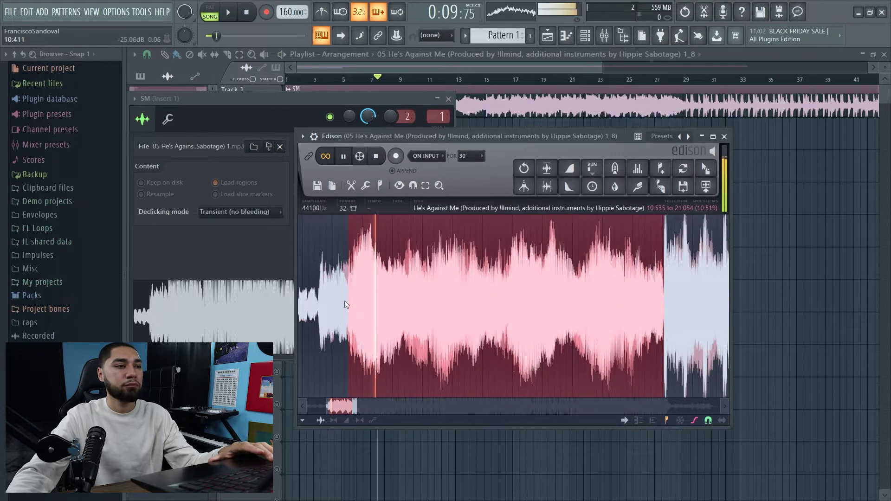
key(space)
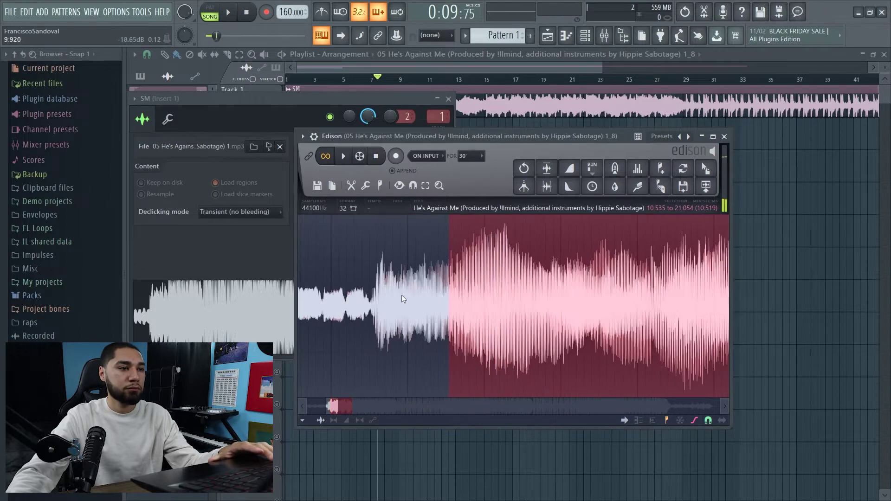
scroll(438, 293, up, 4)
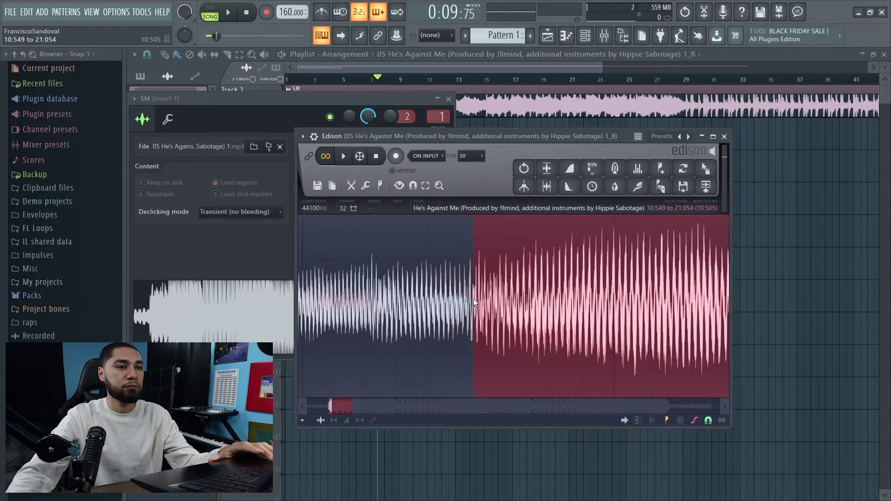
drag(474, 298, 477, 298)
key(space)
scroll(547, 305, down, 5)
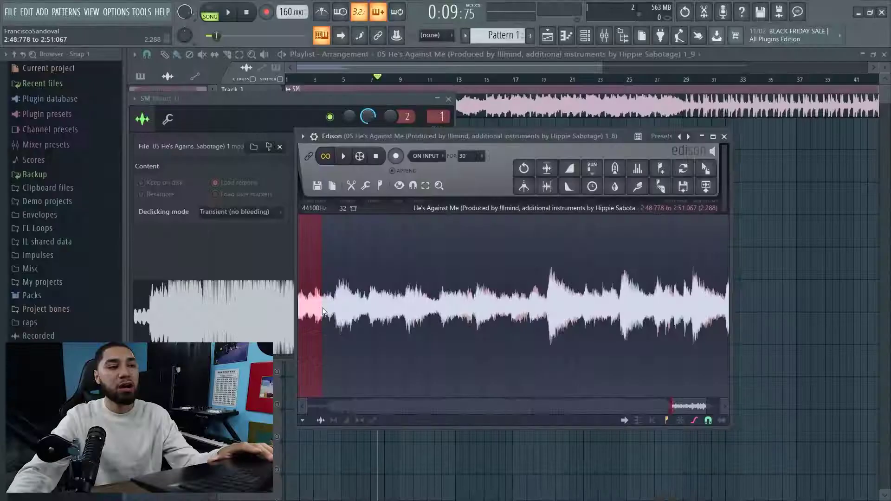
Select the song's quiet outro from about 2:49.427 to 3:09.668 and play it in a loop.
drag(849, 297, 837, 338)
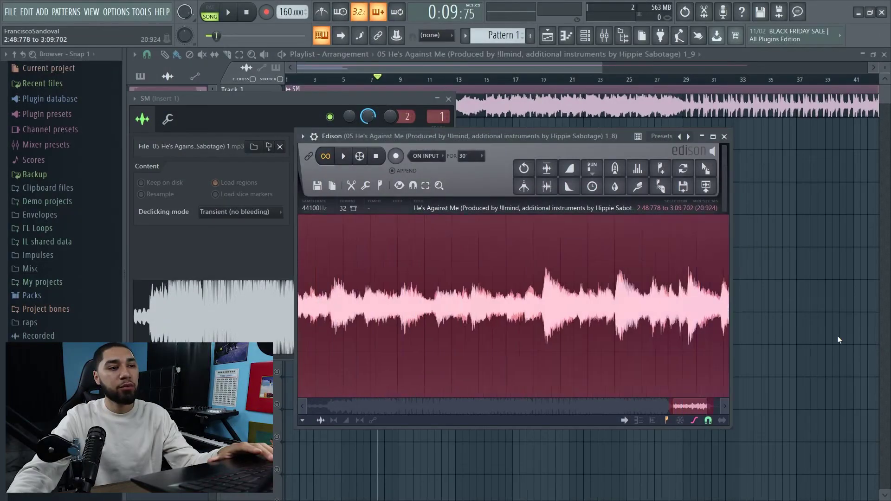
scroll(556, 307, up, 5)
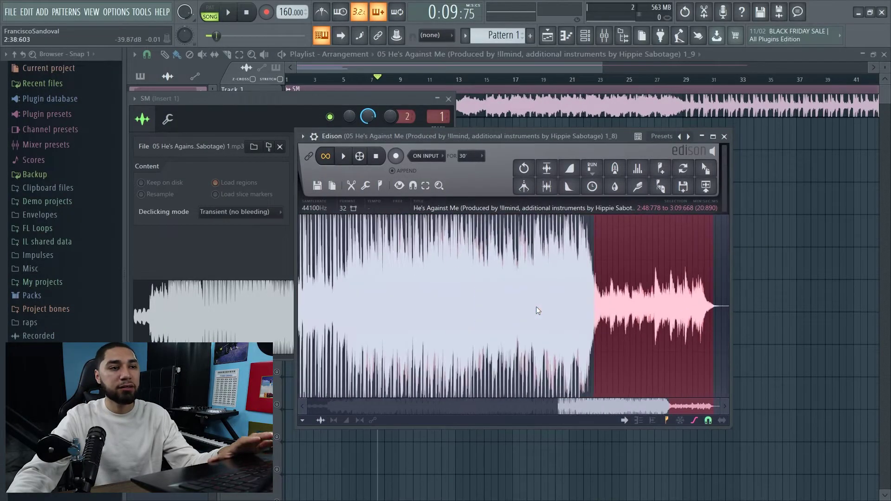
click(536, 306)
key(space)
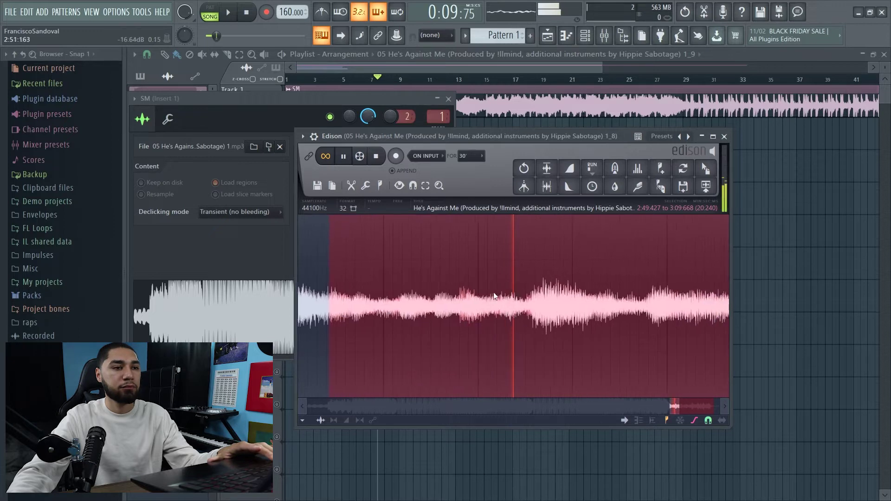
scroll(500, 300, down, 3)
scroll(502, 293, down, 2)
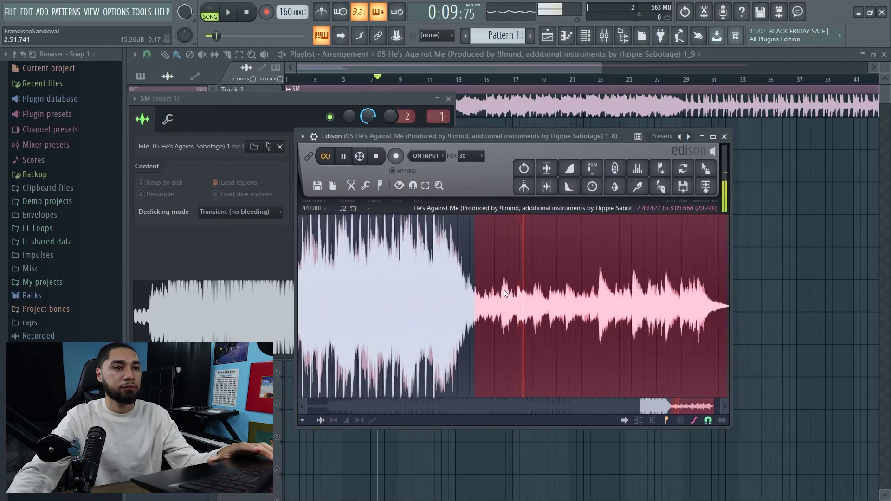
scroll(503, 291, down, 3)
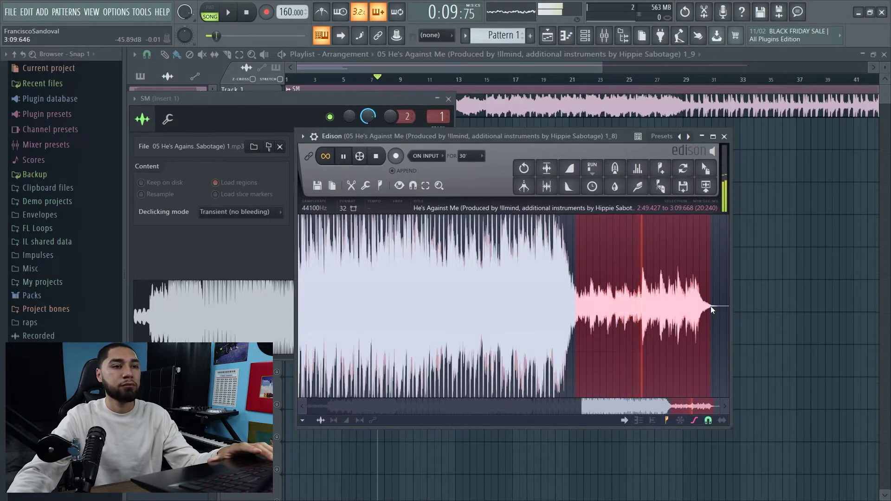
Shorten the outro selection to end at about 2:59.308 and send it to the playlist as an audio clip.
drag(705, 310, 547, 272)
scroll(377, 286, down, 3)
scroll(530, 310, up, 4)
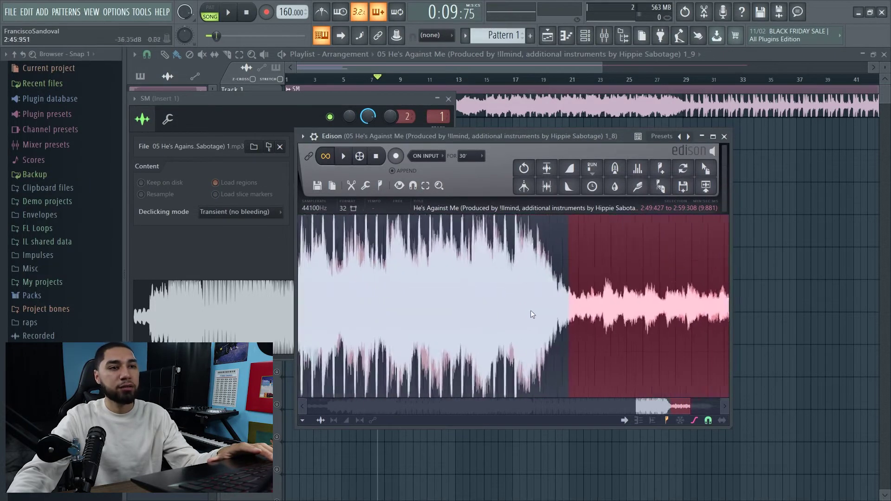
scroll(649, 301, down, 3)
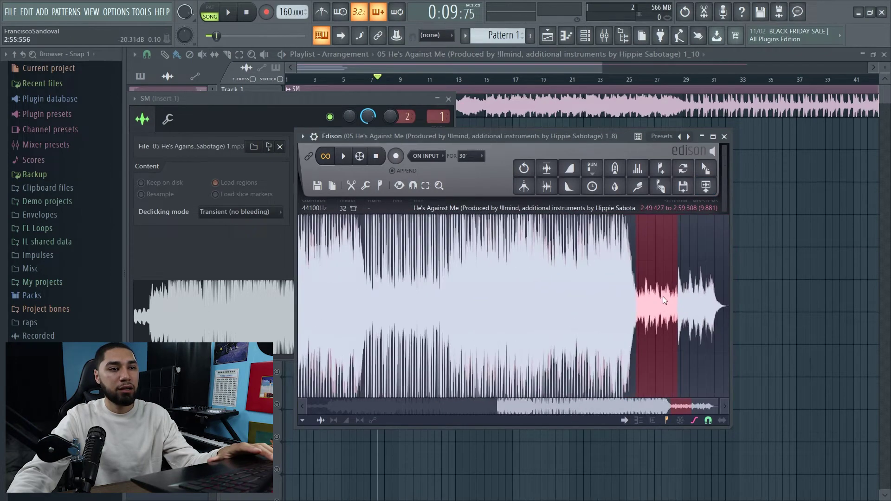
Select the outro's remainder from about 2:59.308 to 3:10.046, audition its loop and send it to the playlist.
drag(677, 321, 799, 332)
drag(725, 308, 676, 319)
key(space)
scroll(721, 307, up, 3)
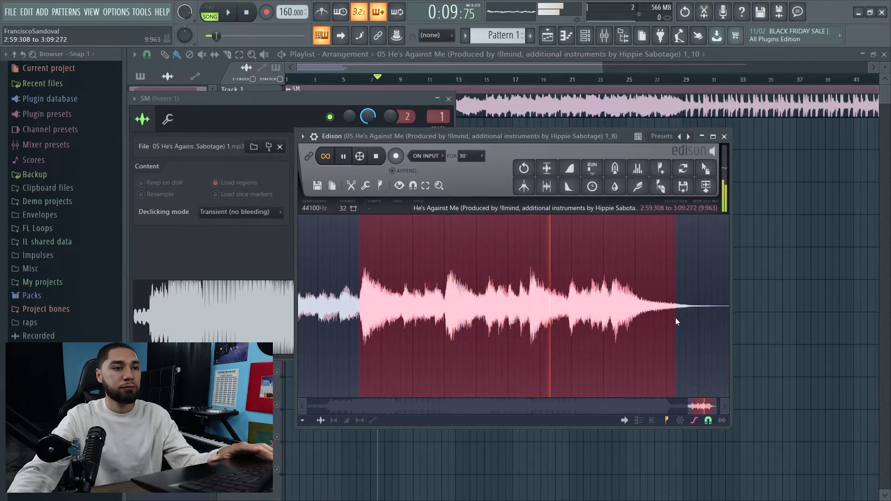
drag(675, 320, 649, 311)
key(space)
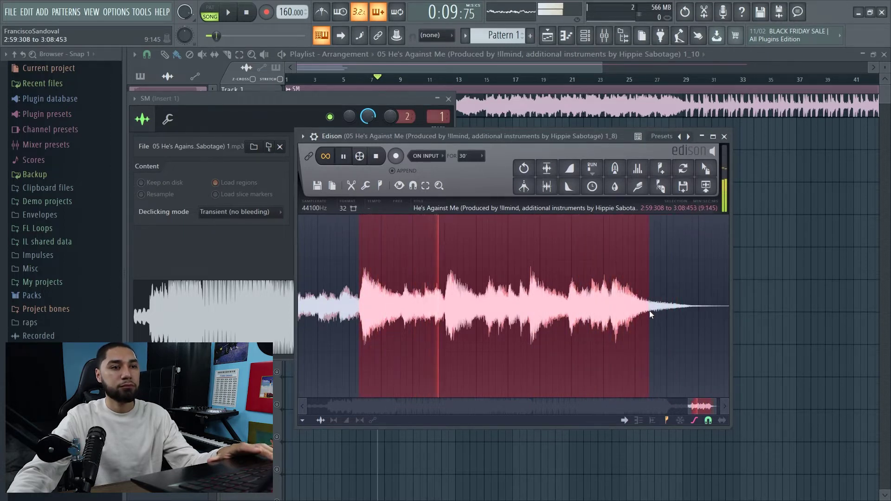
drag(649, 311, 700, 310)
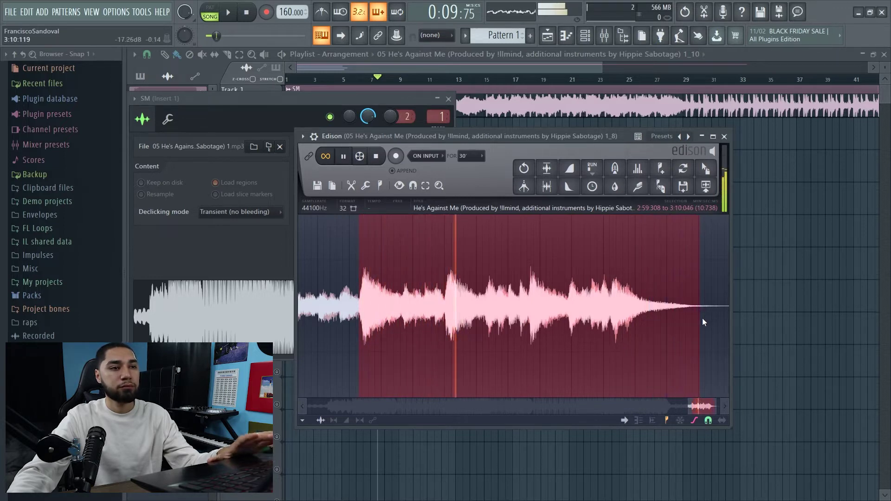
key(space)
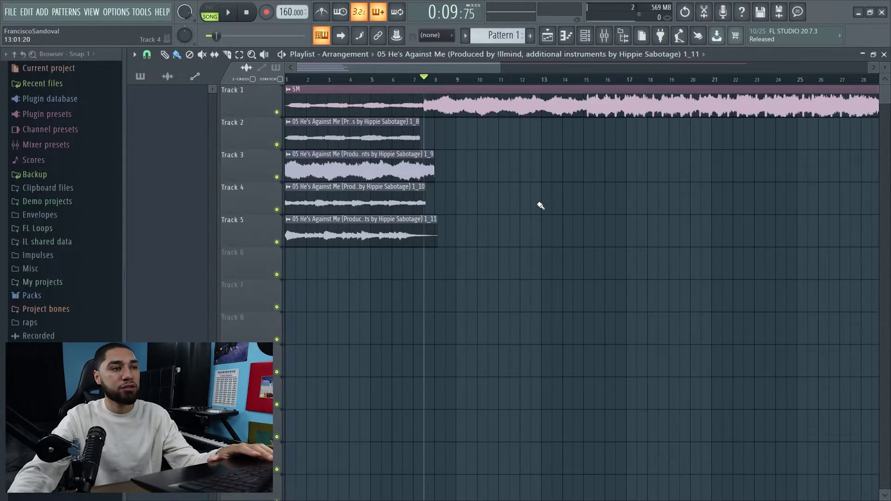
Delete the full-length song clip from Track 1 and play Track 4 soloed with the metronome on.
right_click(597, 105)
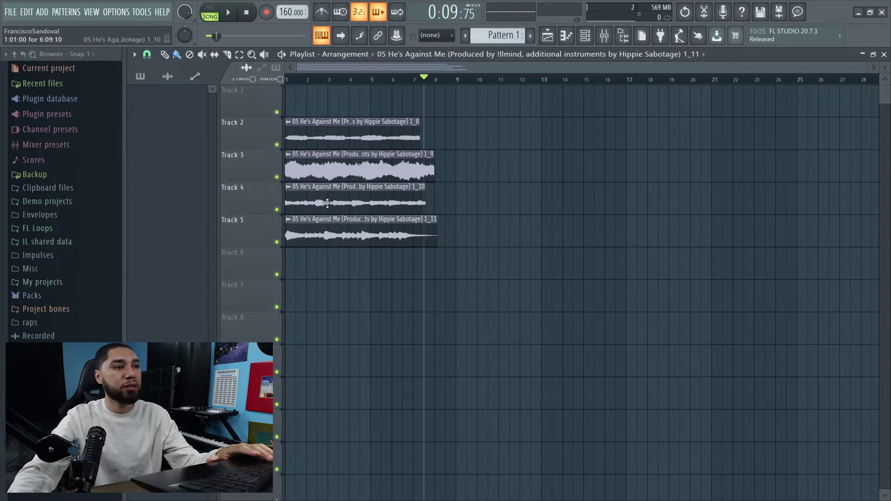
scroll(322, 211, up, 3)
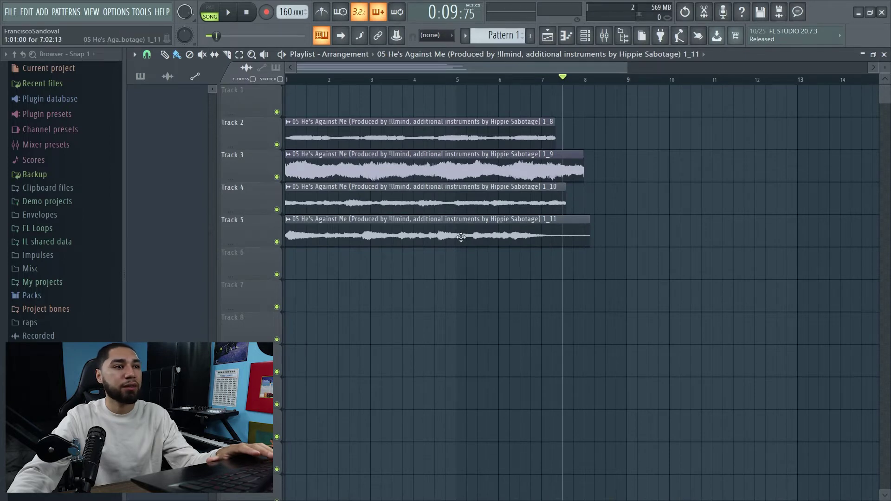
ctrl+click(276, 210)
key(space)
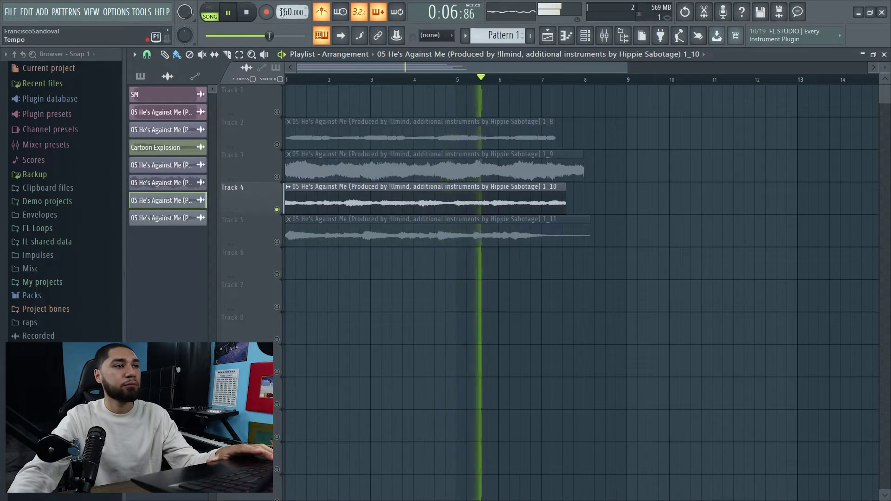
Set the project tempo to 91 BPM while checking the soloed Track 4 loop against the metronome.
drag(291, 12, 291, 50)
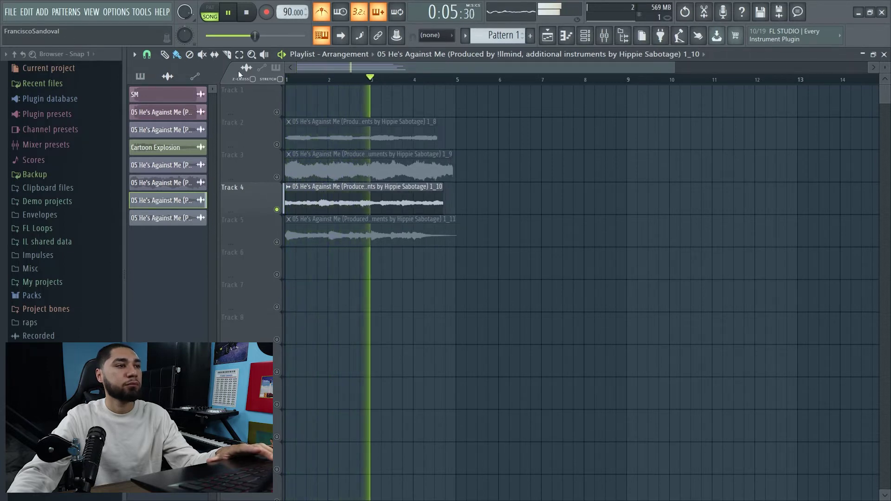
key(space)
key(space)
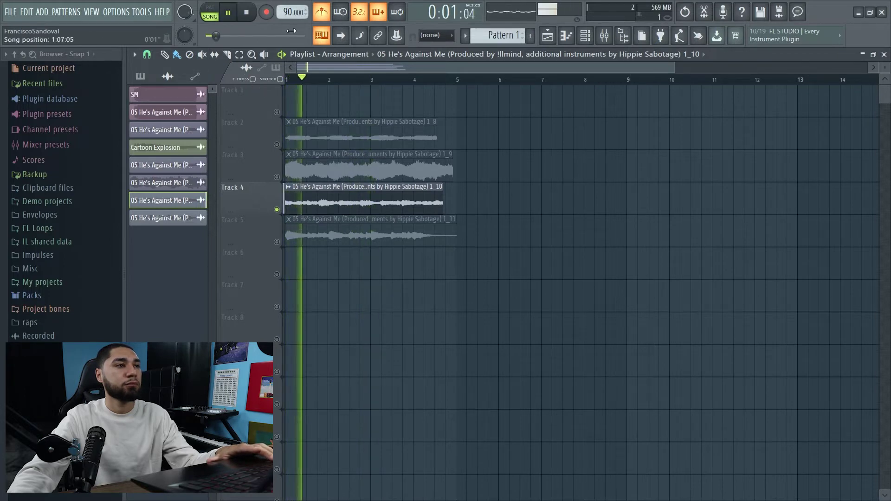
scroll(288, 13, up, 1)
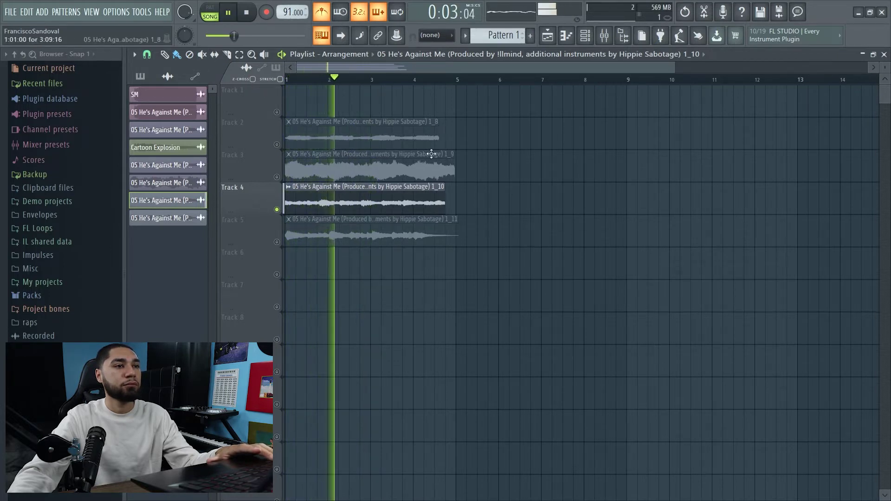
drag(675, 68, 461, 89)
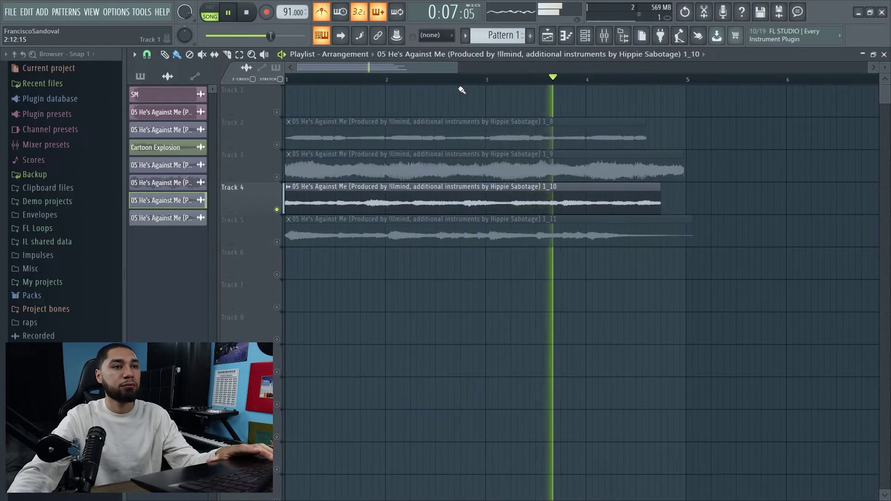
Stop the Track 4 playback and audition the soloed Track 6 loop against the metronome.
key(space)
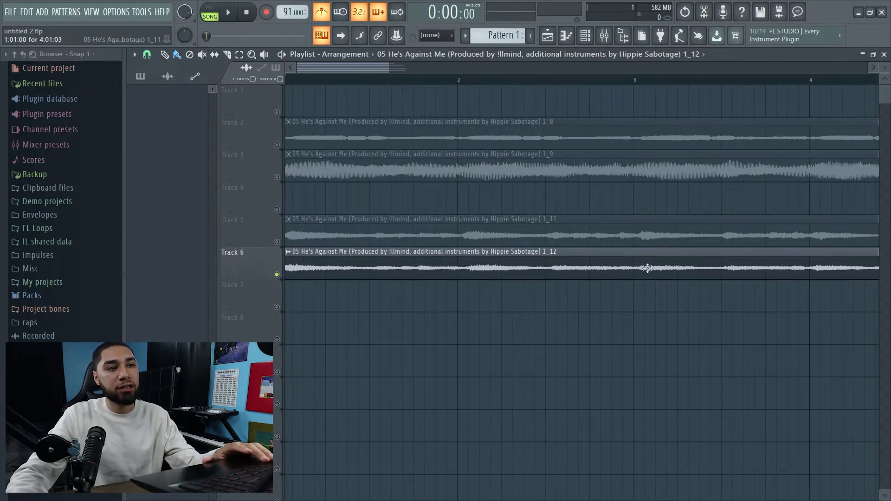
key(space)
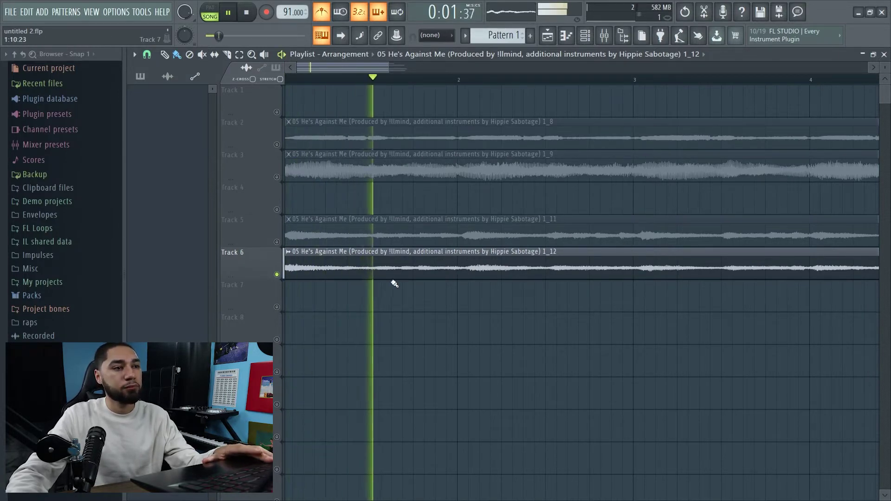
key(space)
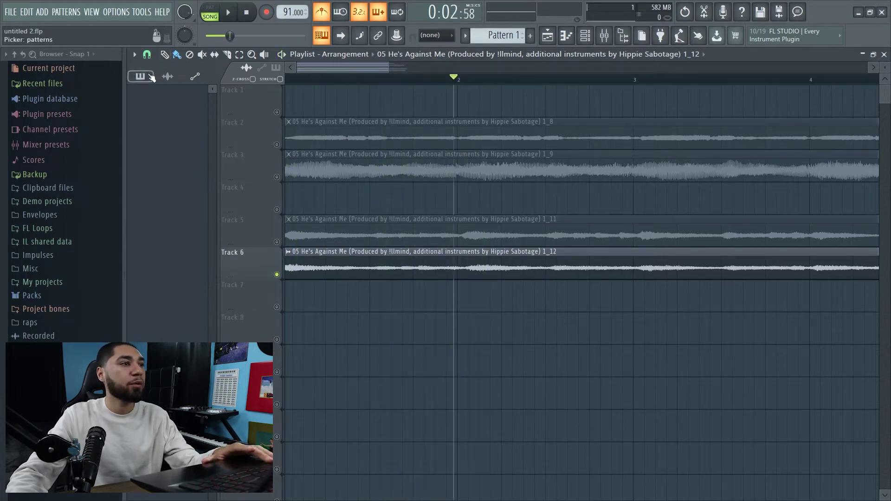
Turn grid snapping off, slice the Track 6 clip near bar 2 and align the second slice with bar 2, closing the gap before it.
click(146, 55)
click(154, 107)
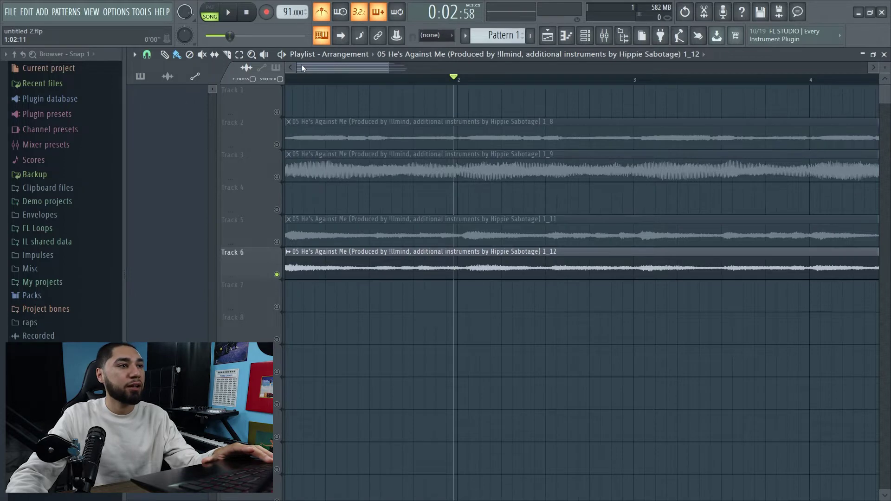
drag(299, 66, 355, 66)
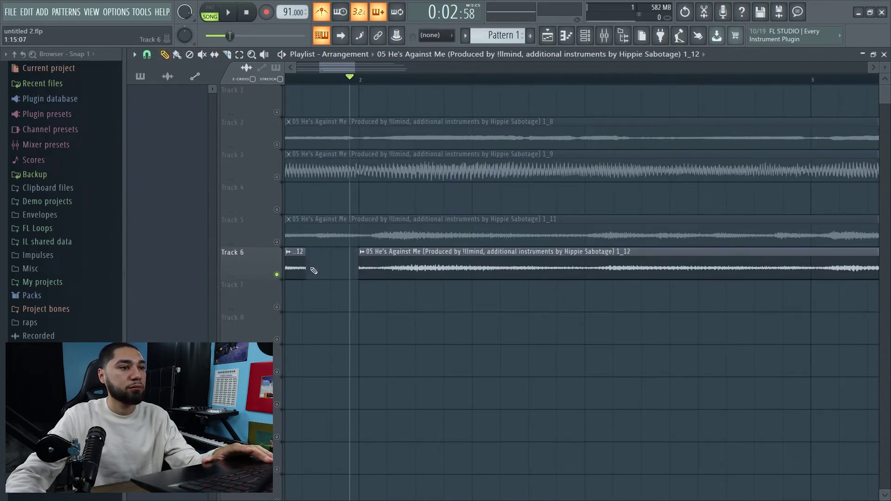
click(366, 268)
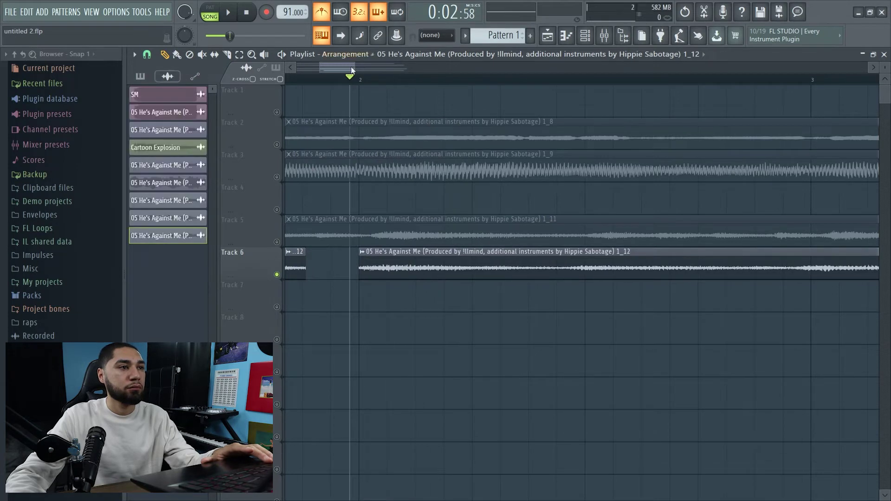
drag(342, 68, 324, 68)
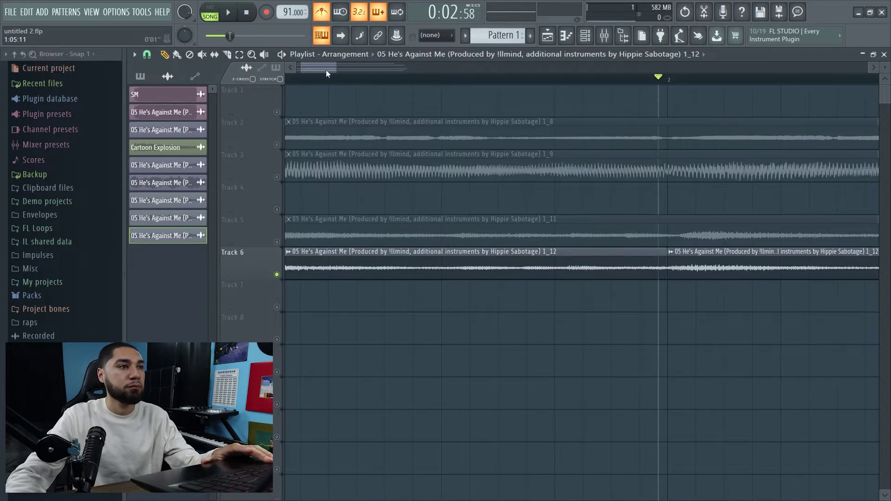
Play Track 6, slice its clip just before bar 4 and extend the last slice to end at bar 5.
key(space)
drag(318, 65, 393, 73)
key(space)
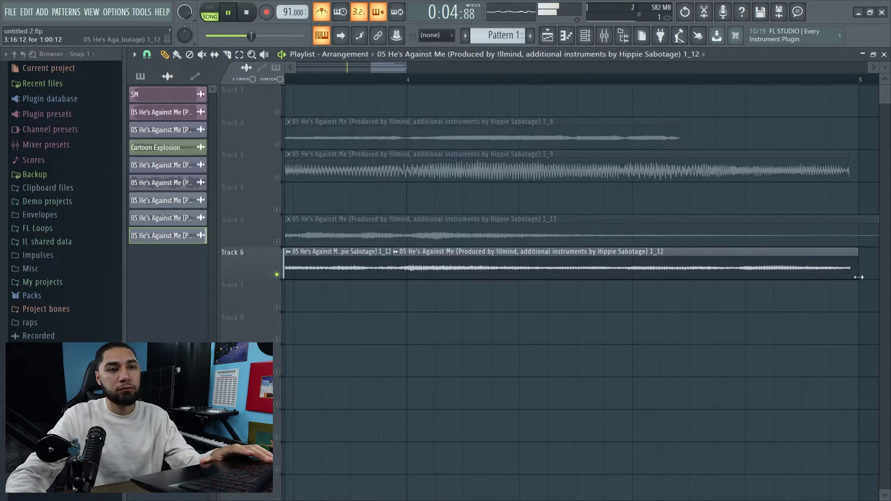
mouse_move(391, 66)
mouse_down()
mouse_move(364, 67)
mouse_move(392, 74)
mouse_up()
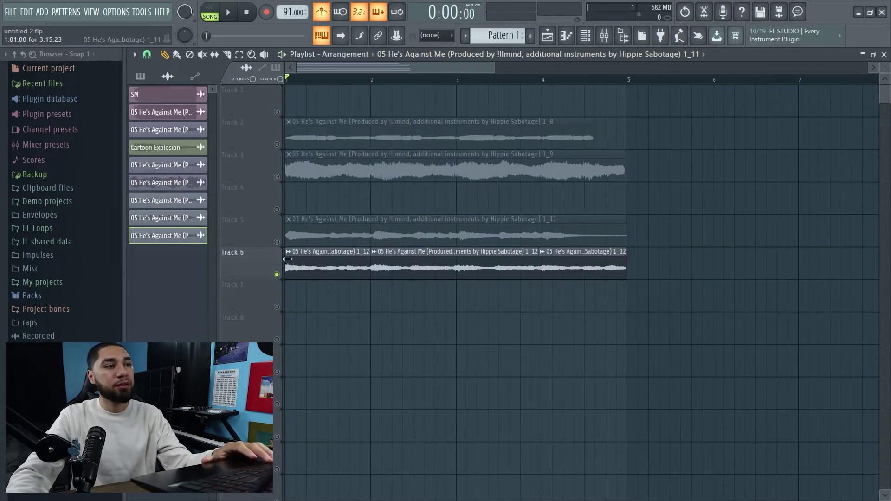
Solo Track 5 and play its loop against the metronome.
right_click(277, 242)
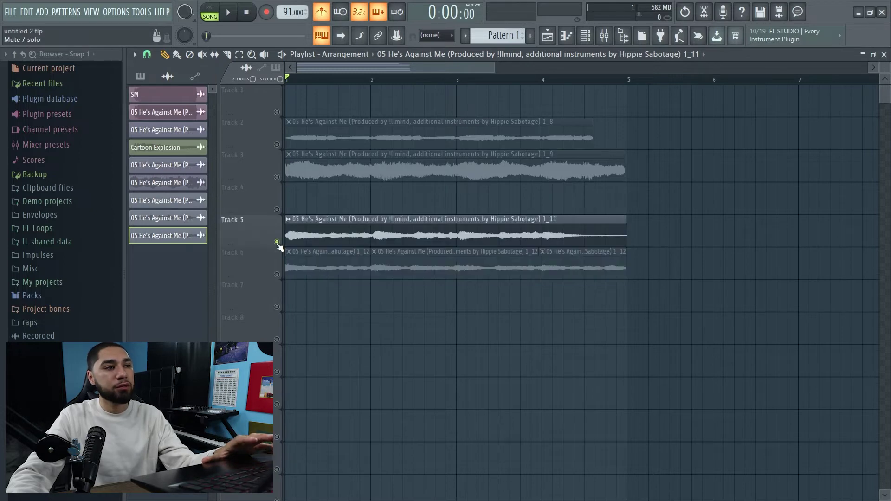
key(space)
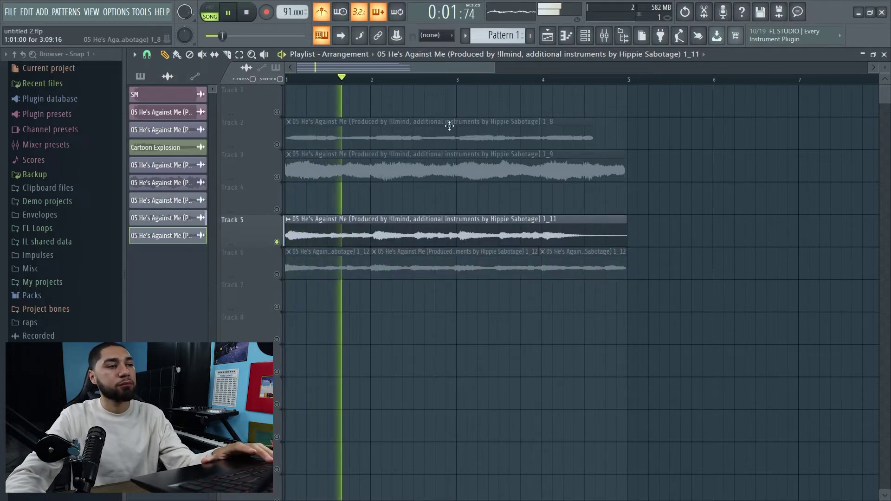
drag(494, 67, 357, 79)
key(space)
key(space)
key(space)
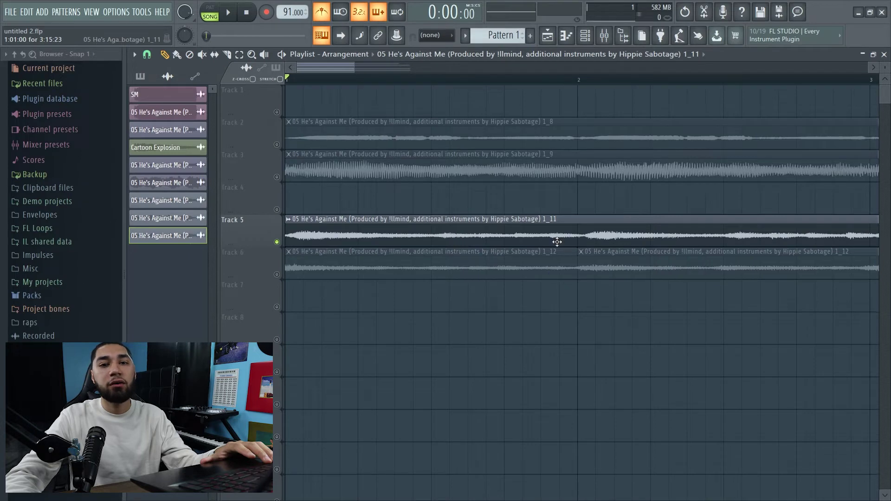
Slice the Track 5 clip near bar 2, move the second slice back against the first and check the timing in playback.
scroll(557, 242, up, 5)
key(c)
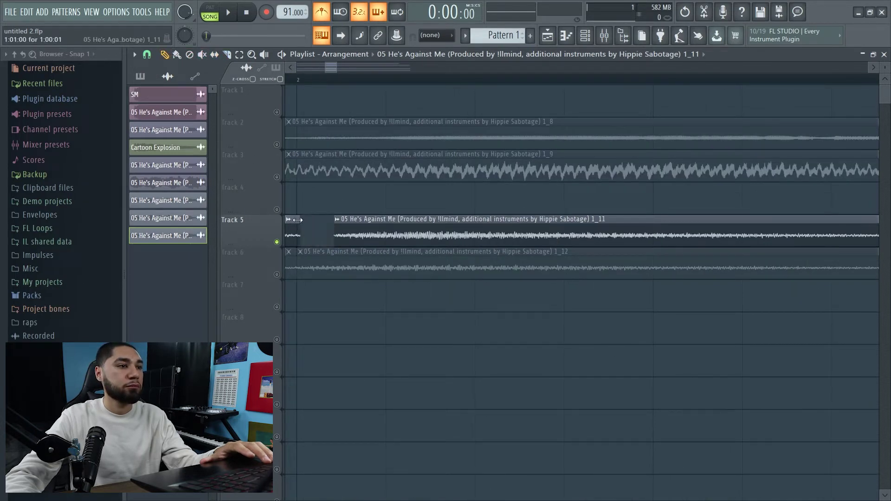
drag(382, 237, 347, 236)
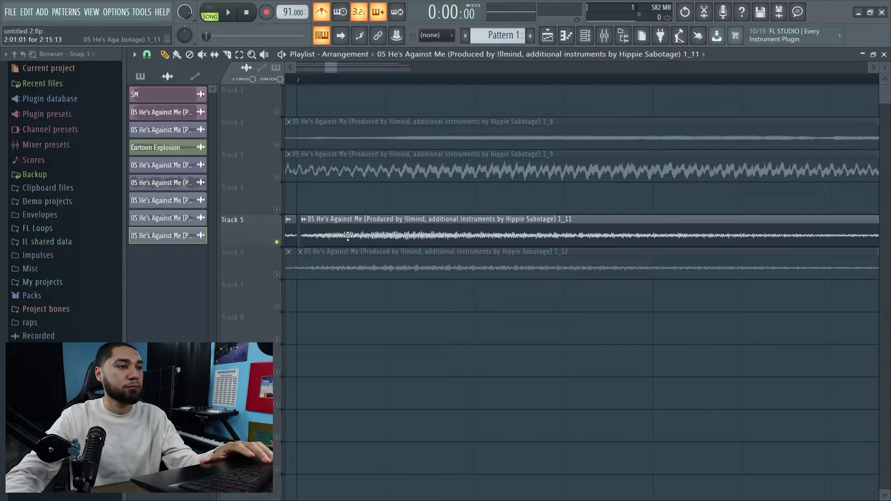
key(space)
scroll(323, 70, down, 3)
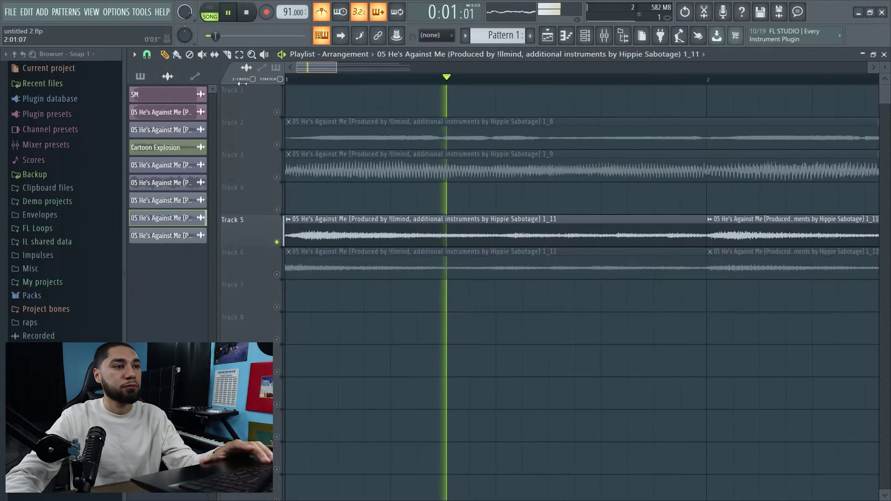
Slice Track 5 again midway through bar 3, align the last slice to end at bar 5 and audition the result.
drag(323, 71, 377, 79)
key(space)
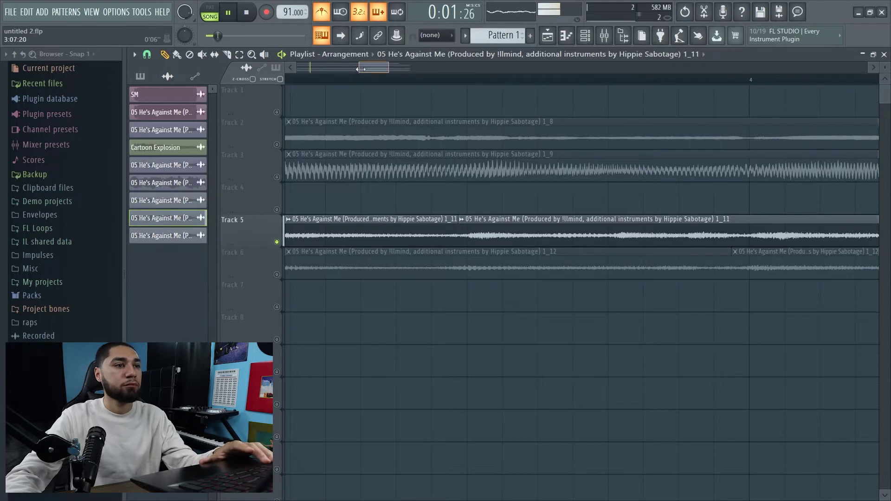
drag(361, 68, 328, 68)
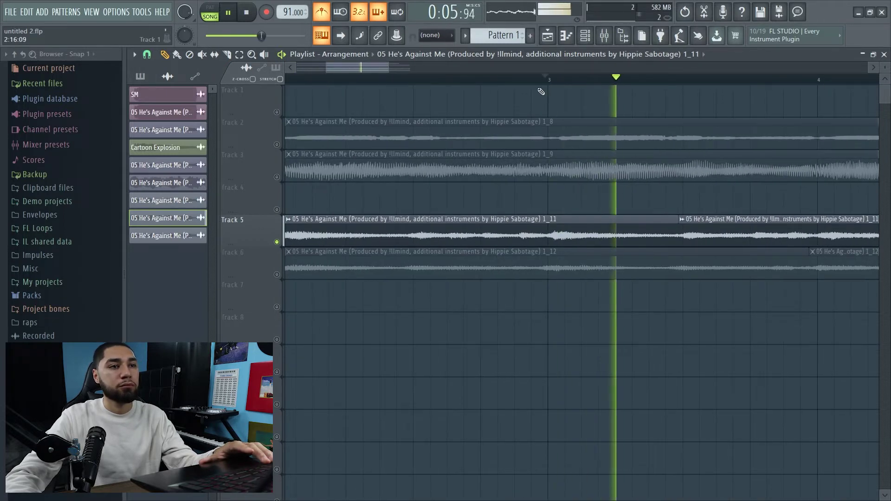
drag(374, 69, 415, 72)
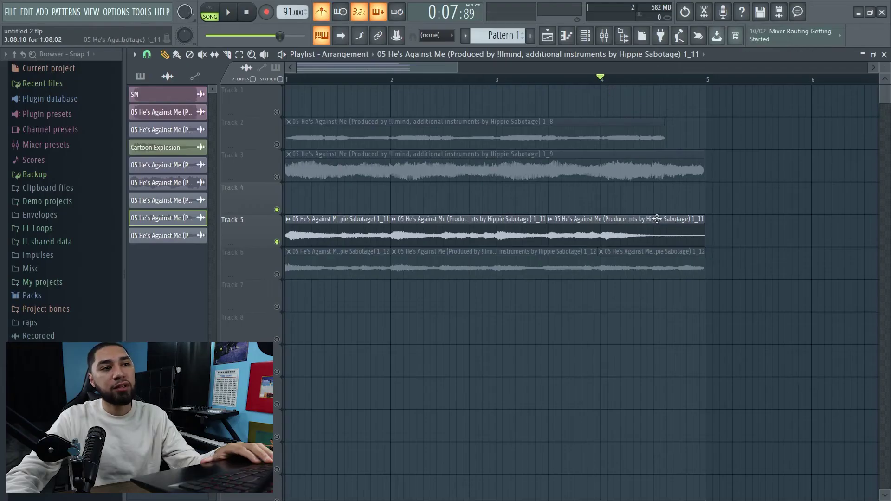
key(space)
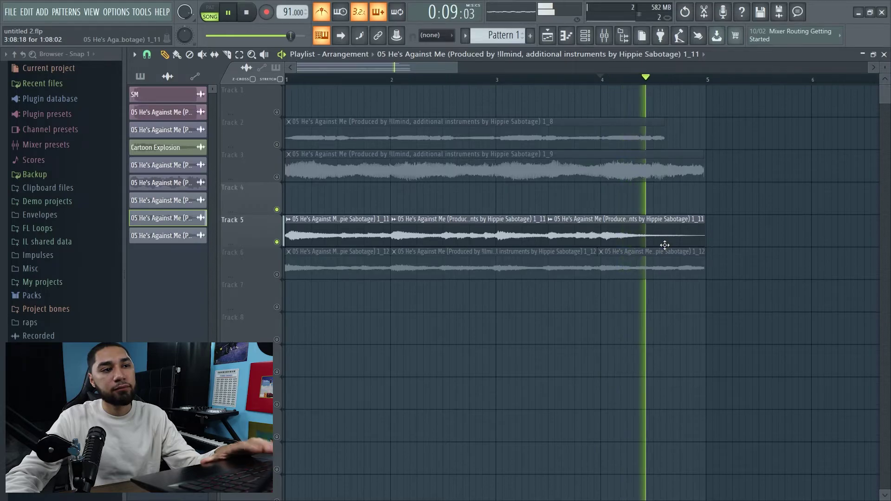
key(space)
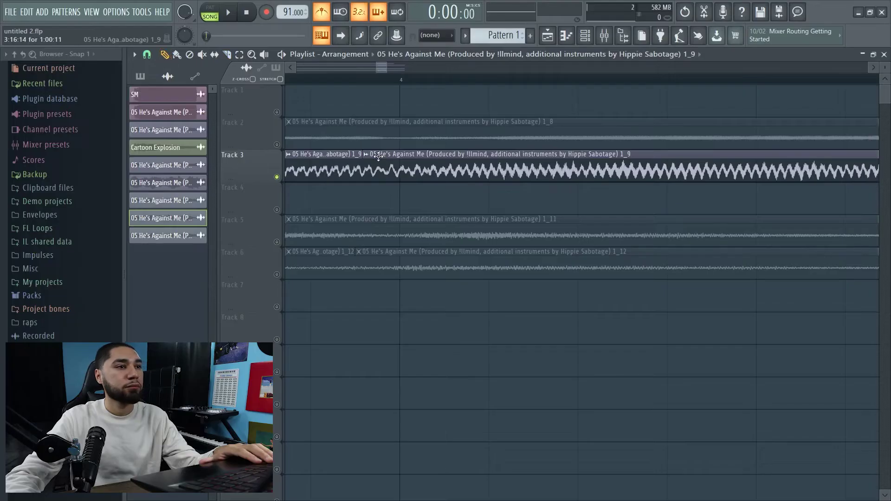
Align the Track 3 slice near bar 4 so the loop ends at bar 5, and check it in playback.
drag(378, 157, 425, 162)
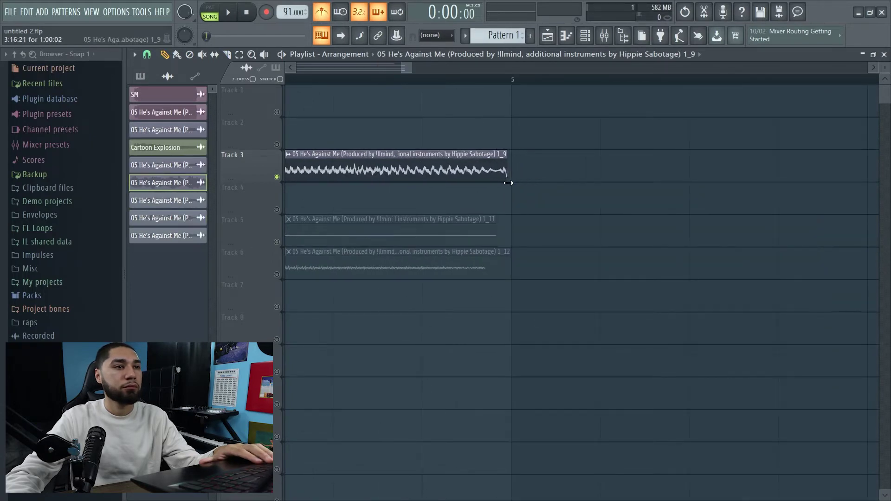
drag(410, 68, 402, 114)
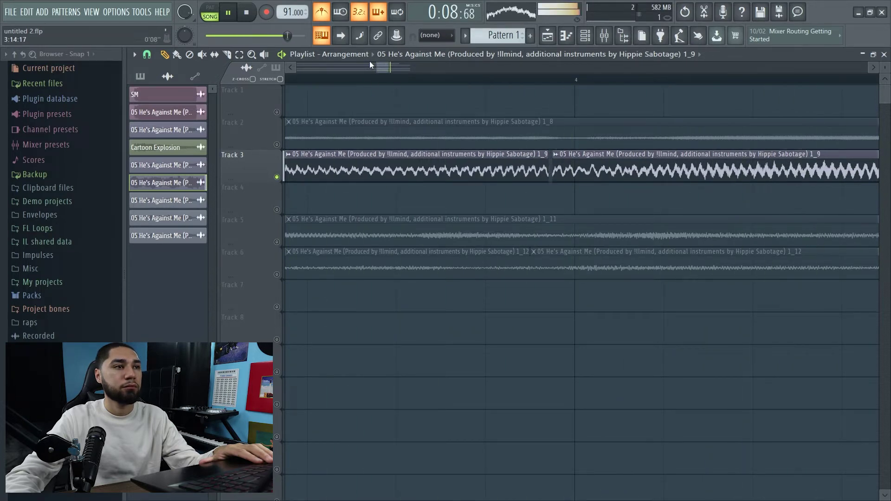
drag(376, 66, 345, 78)
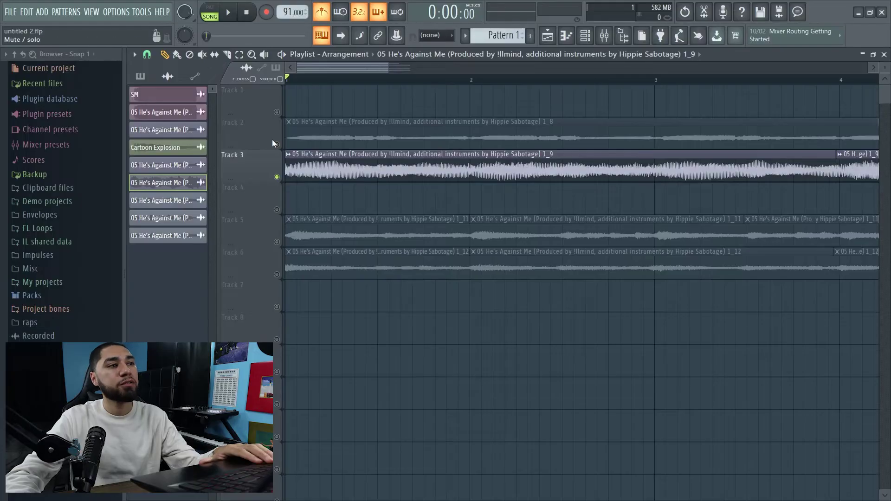
Solo Track 2, play it against the metronome and shorten its clip to end at bar 4.
right_click(272, 139)
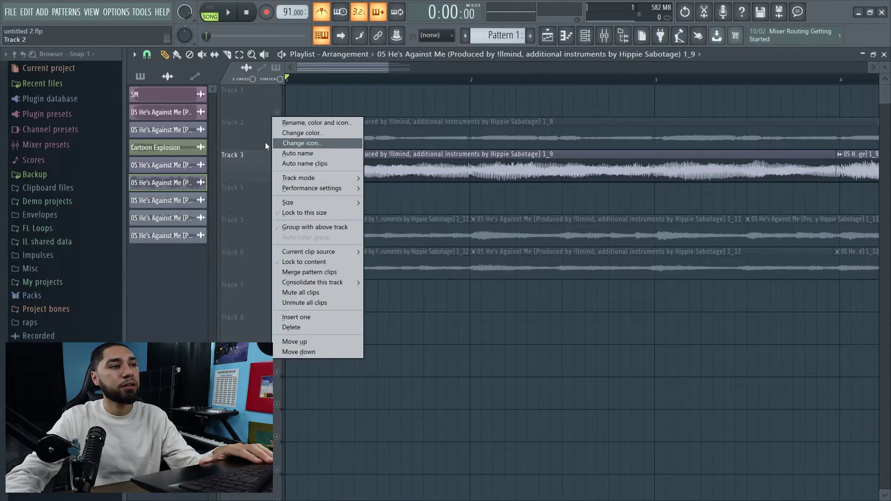
key(Escape)
right_click(277, 145)
key(space)
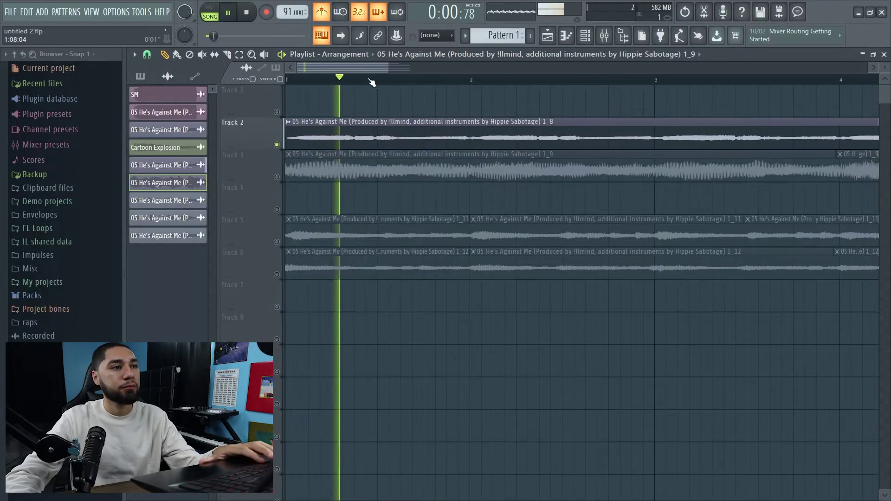
drag(369, 66, 406, 69)
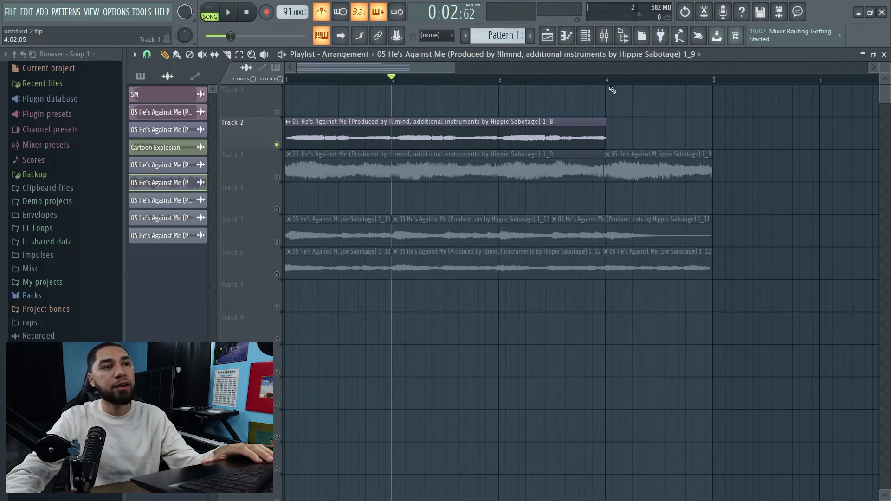
Slice the Track 2 clip at bar 2 and play the remainder of the track.
scroll(430, 113, up, 2)
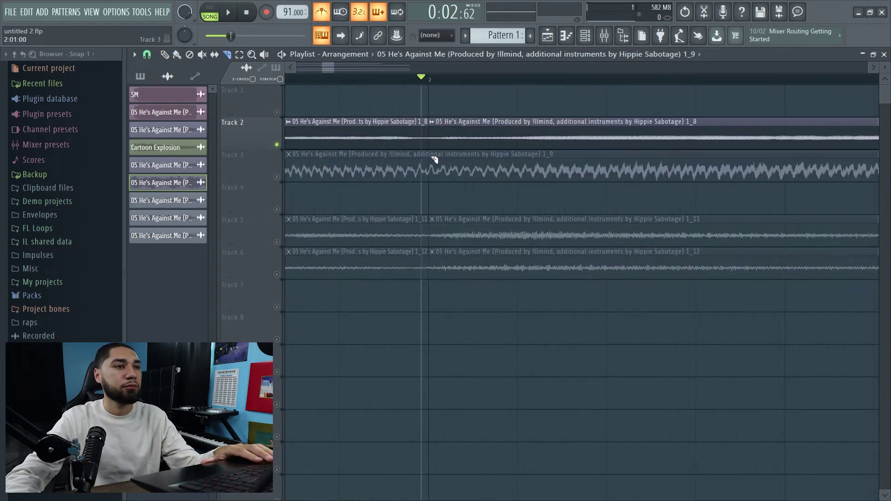
key(space)
drag(338, 68, 433, 72)
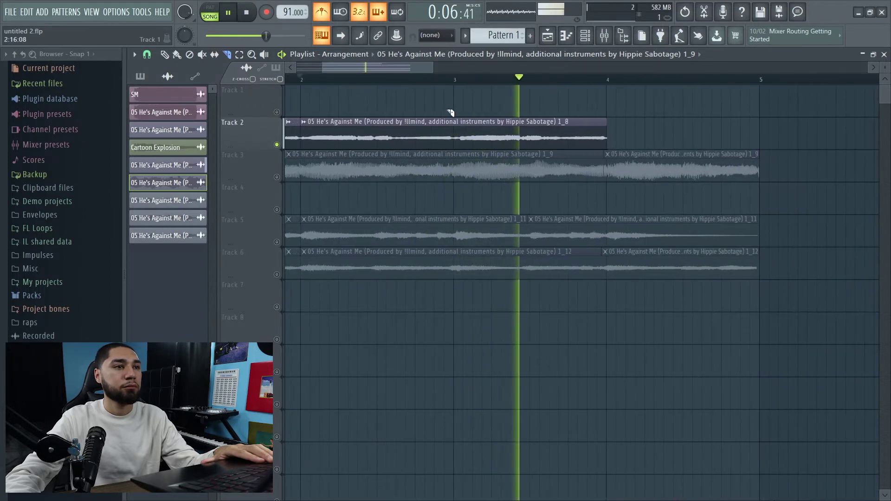
Set the playlist snap to Step and slice the Track 2 clip at bar 3.
click(147, 55)
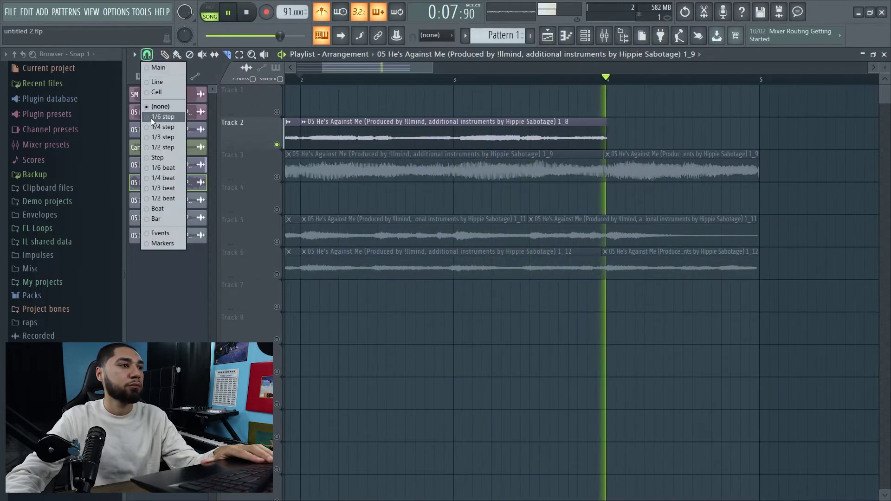
click(155, 158)
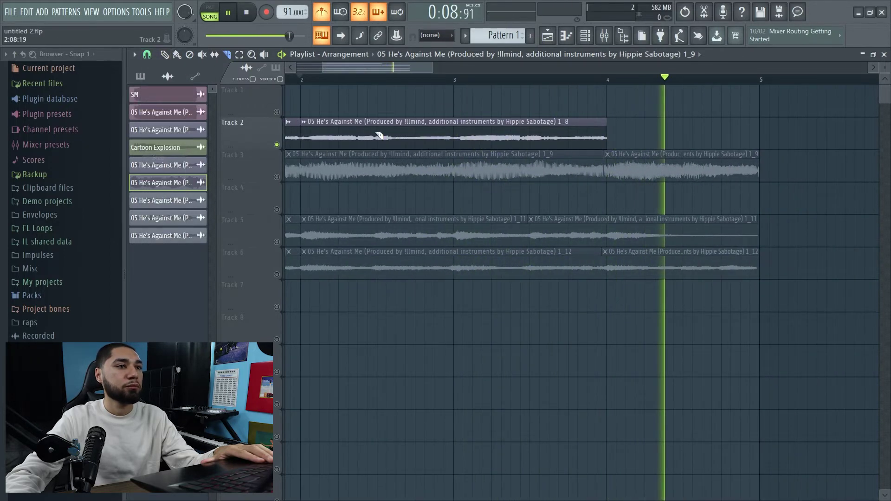
click(454, 144)
key(p)
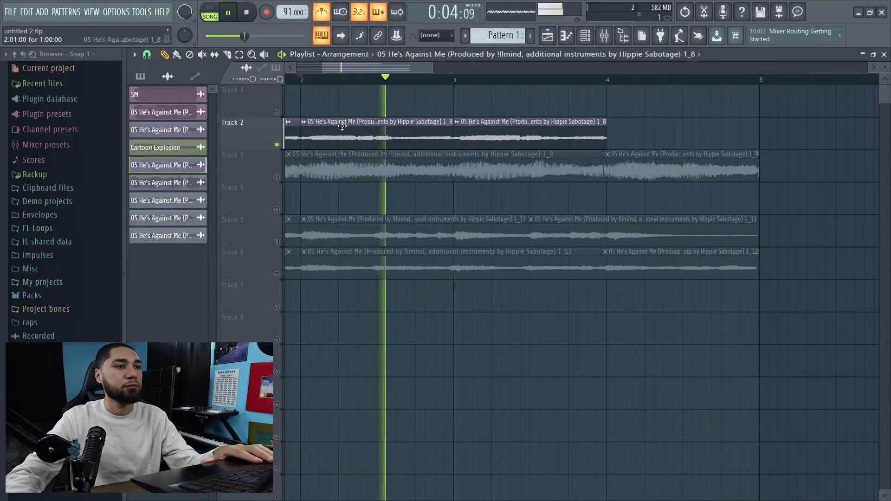
Place a copy of Track 2's bar 2 slice at bar 4 and play the track from the start.
click(612, 135)
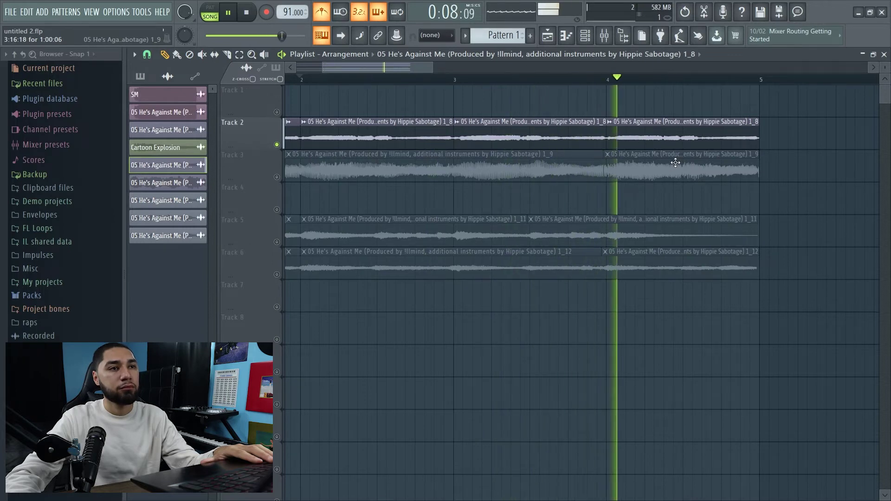
drag(322, 67, 291, 67)
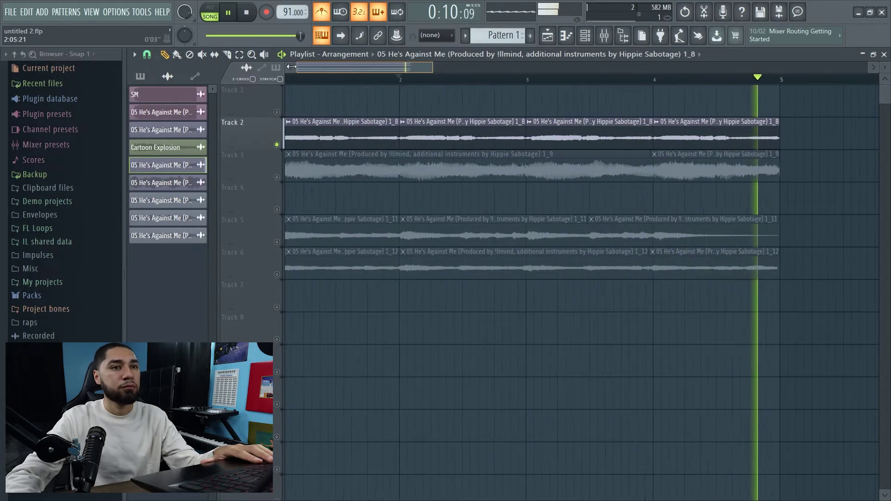
key(space)
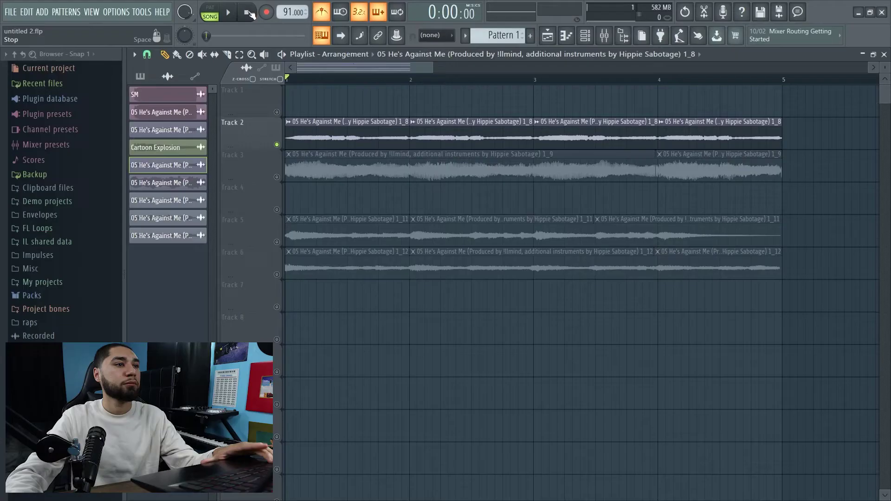
key(space)
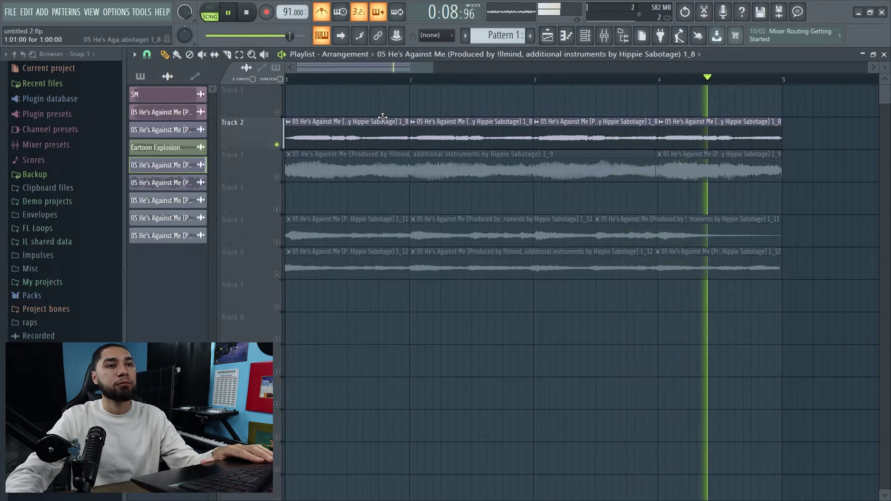
Solo Track 5, place a copy of its first slice on Track 4 at bar 4, and play.
key(space)
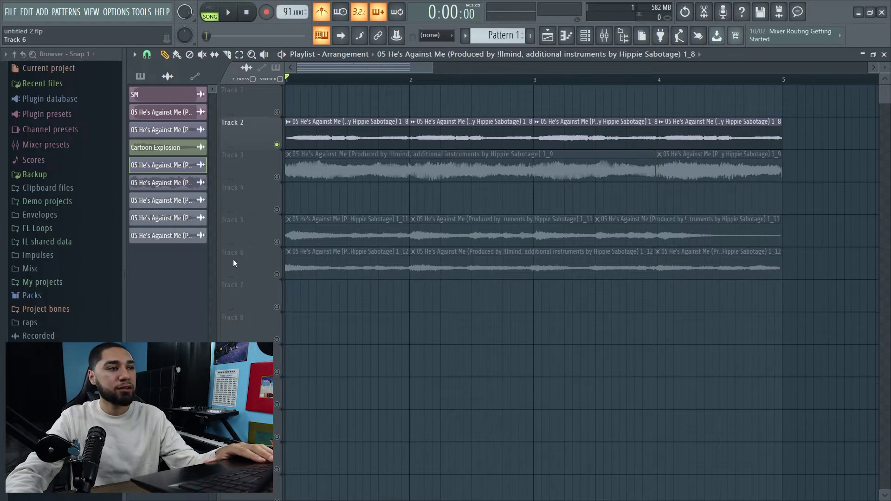
click(277, 242)
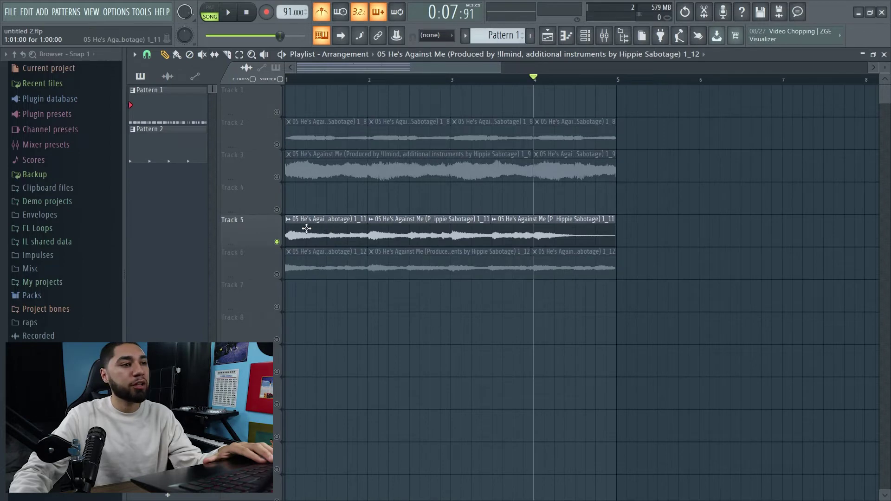
click(304, 232)
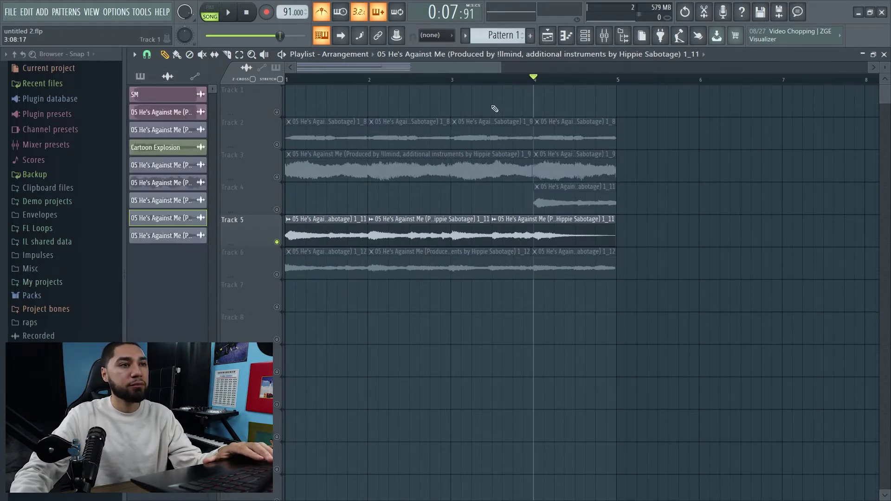
key(space)
Shorten Track 5's last slice to end near bar 4 and enable Track 4.
drag(616, 241, 533, 242)
click(277, 209)
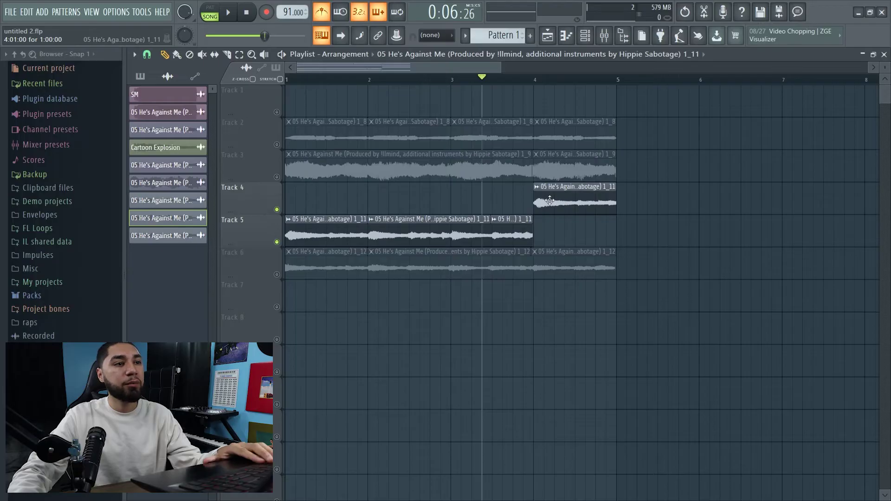
double_click(549, 200)
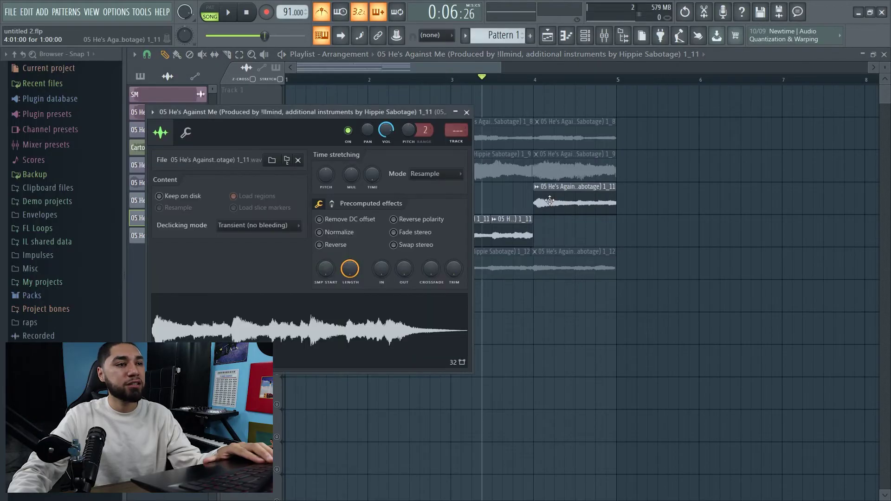
click(466, 113)
Set the playlist snap to (none) and extend Track 5's last slice to end exactly at bar 4.
scroll(420, 227, up, 3)
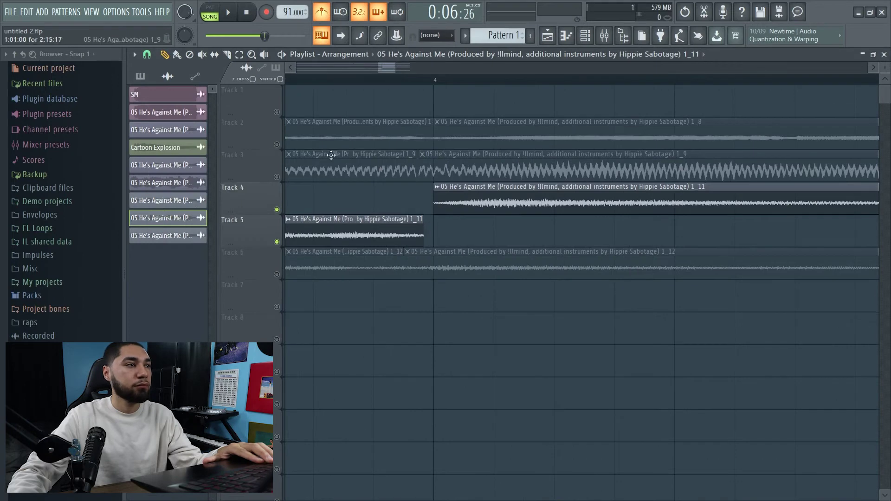
click(147, 55)
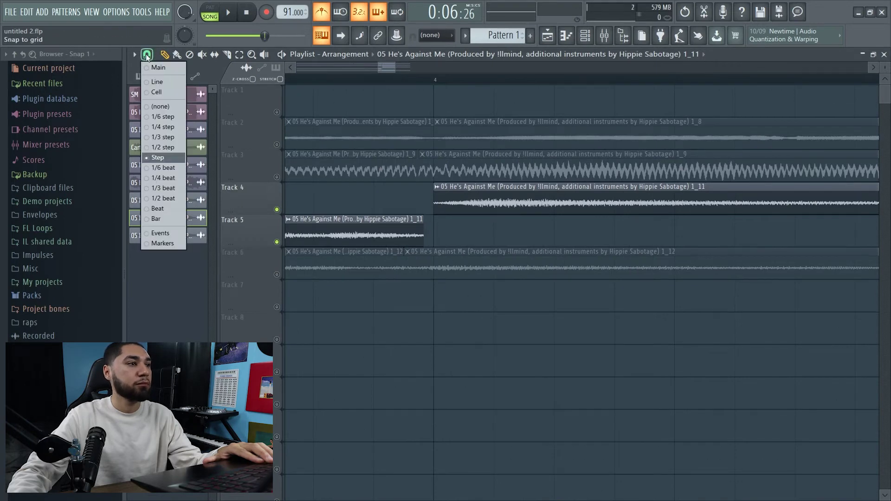
click(157, 107)
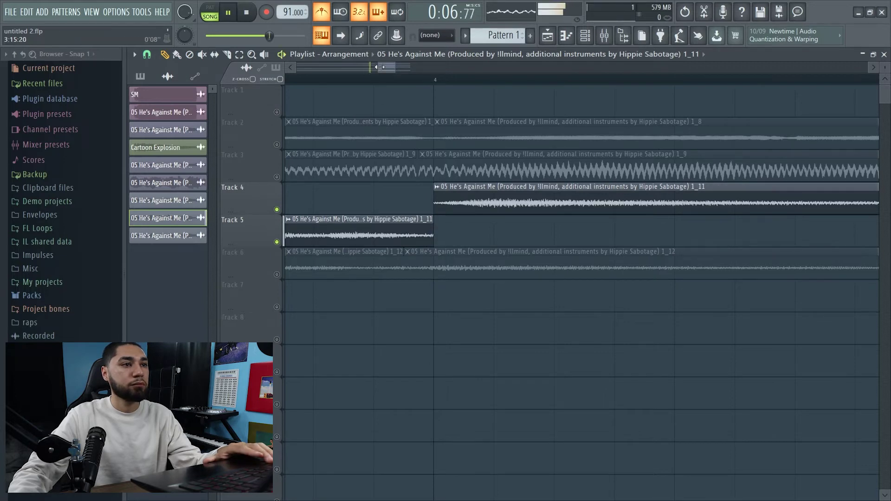
drag(380, 66, 371, 67)
key(space)
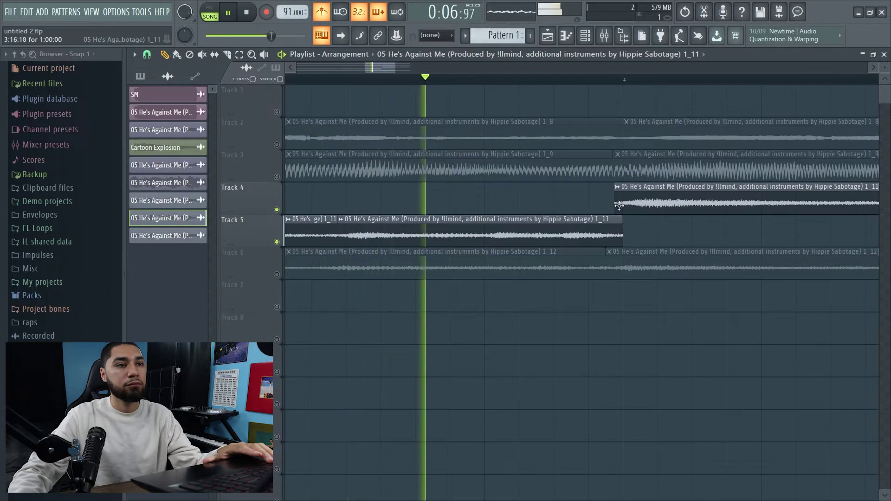
Adjust the Track 4 slice's start to line up with bar 4 and move it onto Track 5.
drag(615, 205, 623, 205)
key(space)
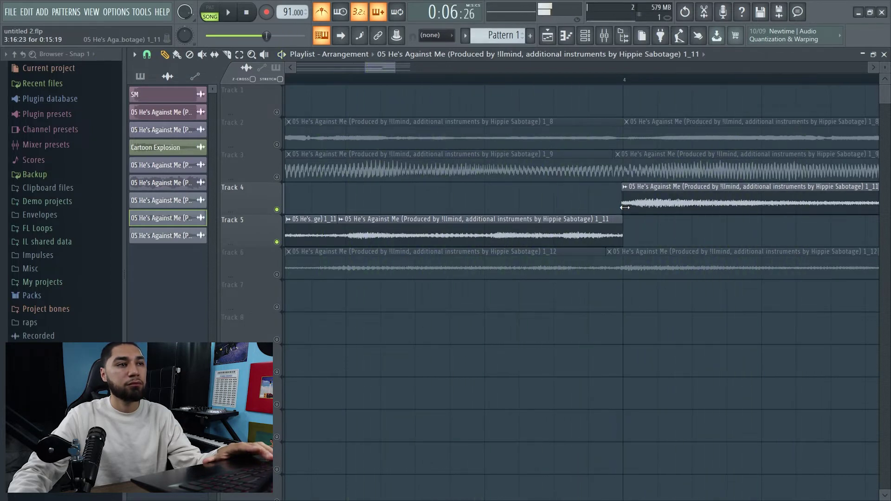
mouse_move(365, 70)
mouse_down()
mouse_move(389, 66)
mouse_move(381, 71)
mouse_up()
key(space)
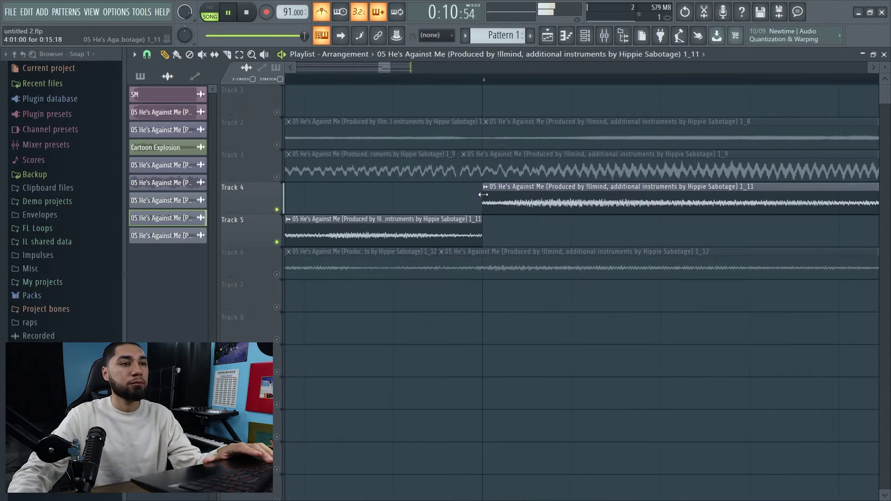
drag(503, 218, 504, 234)
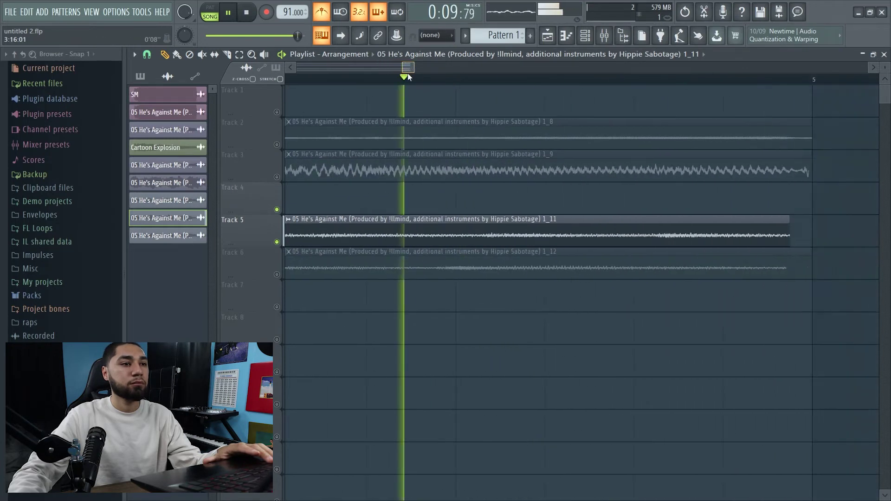
Extend Track 5's last slice to end at bar 5 and play the track from the start.
scroll(407, 74, down, 5)
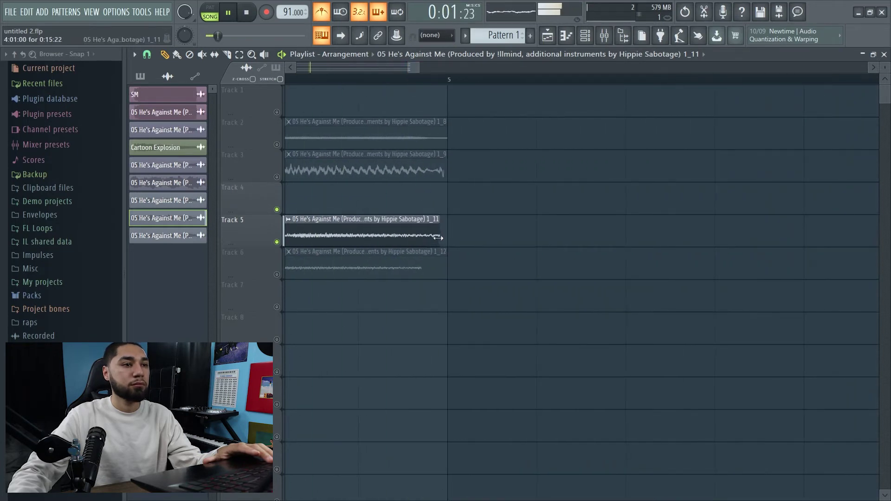
scroll(405, 66, up, 4)
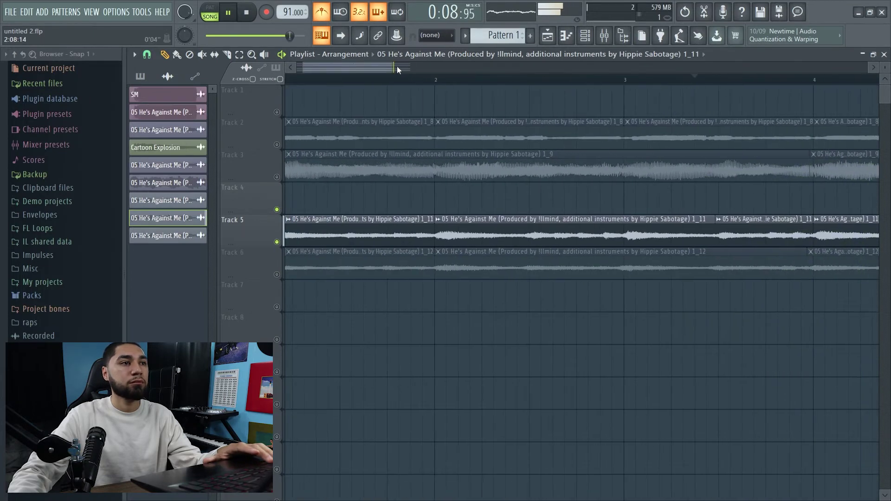
scroll(496, 84, down, 3)
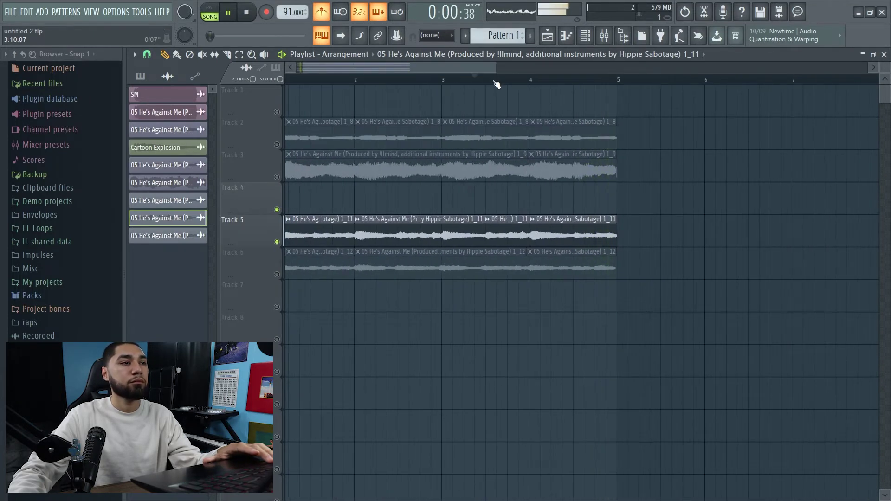
scroll(394, 69, up, 1)
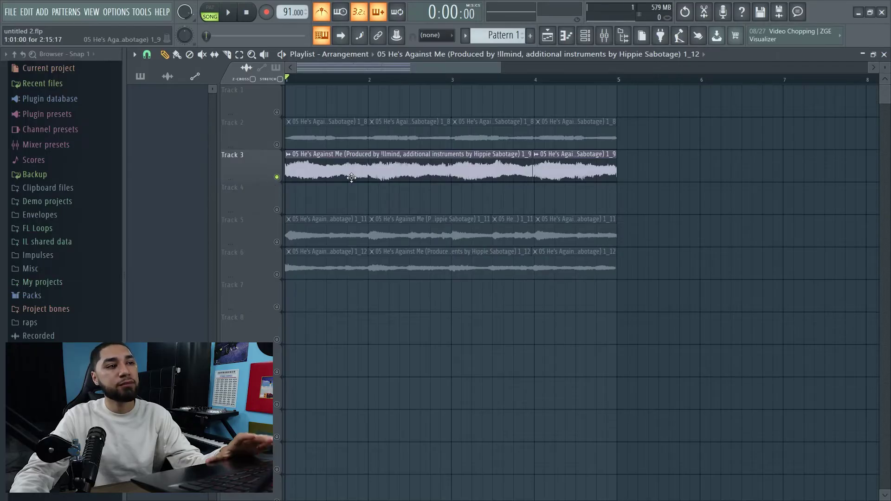
Play Track 3 with the metronome turned off and solo Track 6.
key(space)
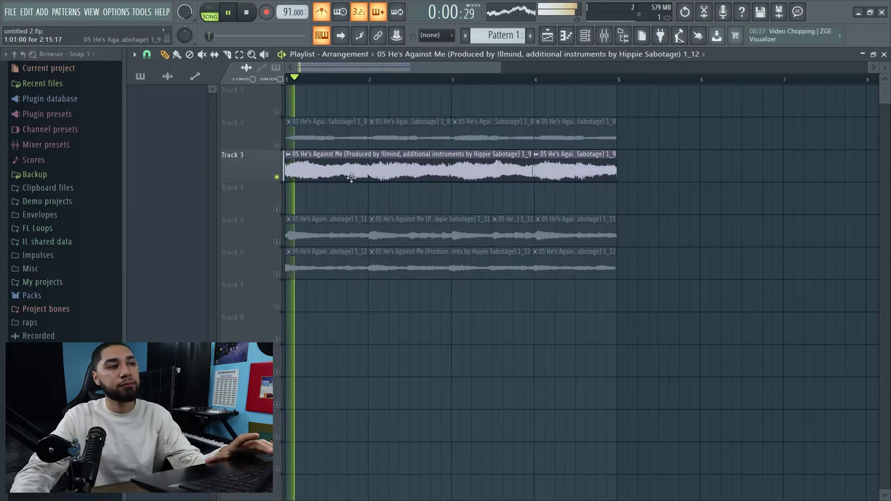
click(321, 12)
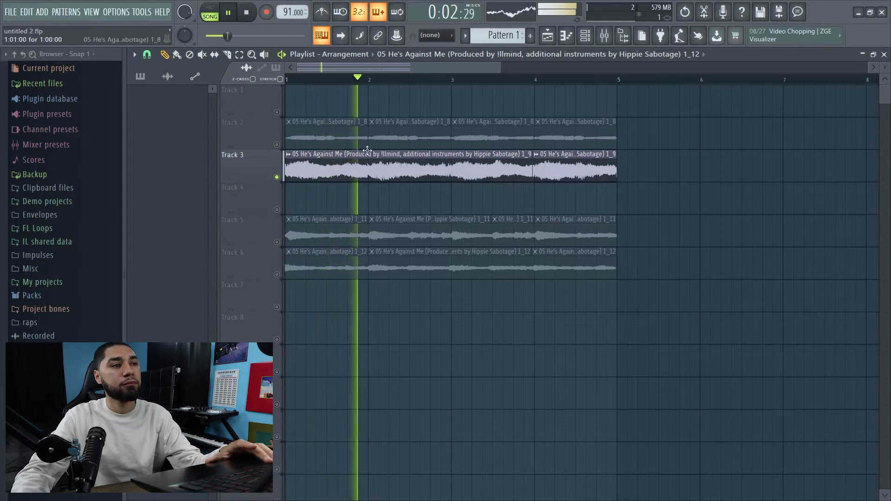
right_click(277, 275)
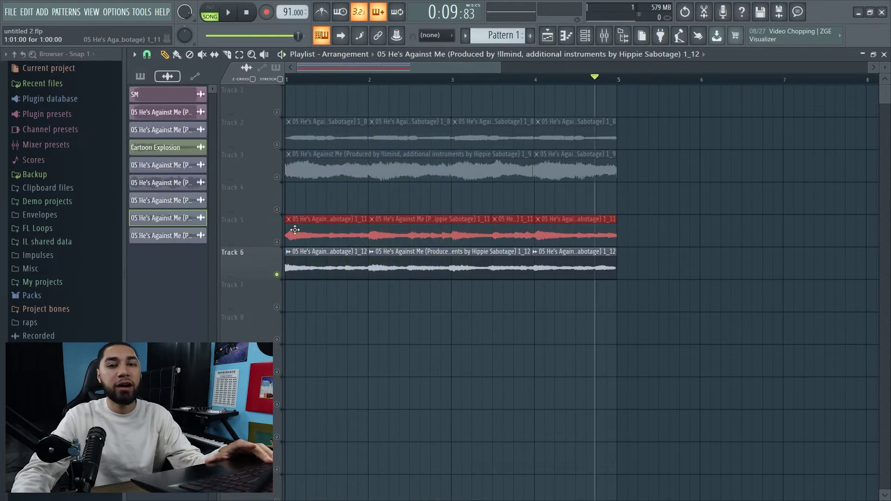
Move all of Track 5's slices so the sample starts at bar 5, and play the arrangement.
drag(305, 235, 469, 233)
mouse_move(418, 67)
mouse_down()
mouse_move(445, 71)
mouse_move(415, 70)
mouse_up()
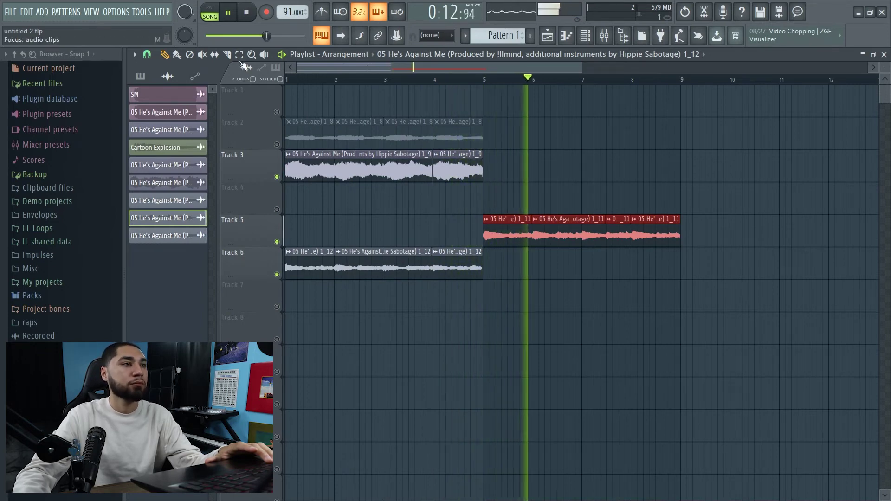
Select Track 2's slices and set the playlist snap to Bar.
click(313, 123)
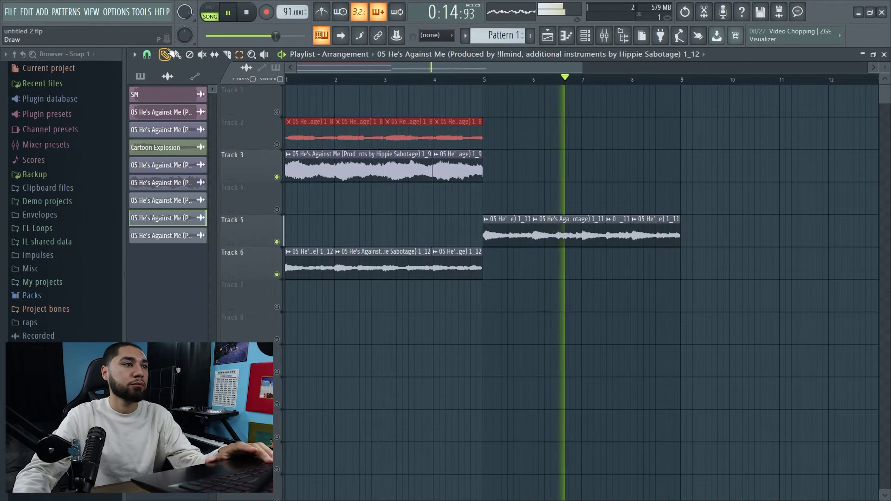
click(146, 54)
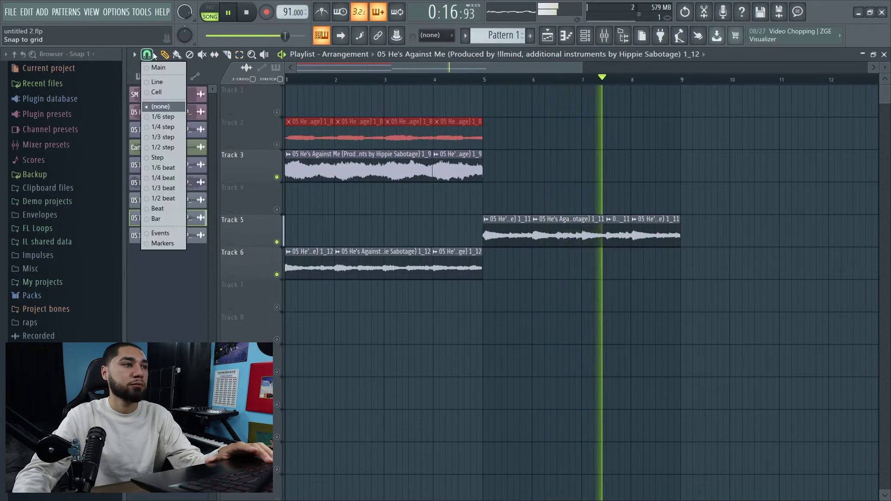
click(159, 218)
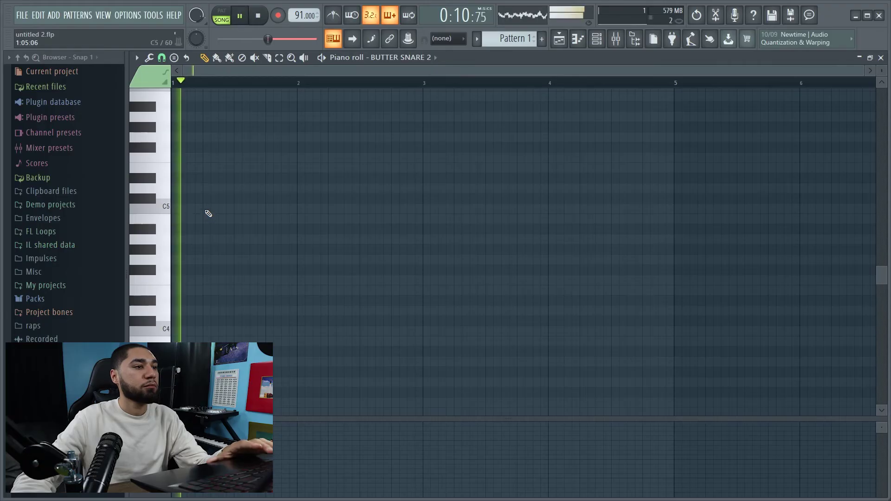
Add C5 BUTTER SNARE 2 notes on beats 2 and 4 of bars 1 and 2, with extra hits between them.
click(268, 209)
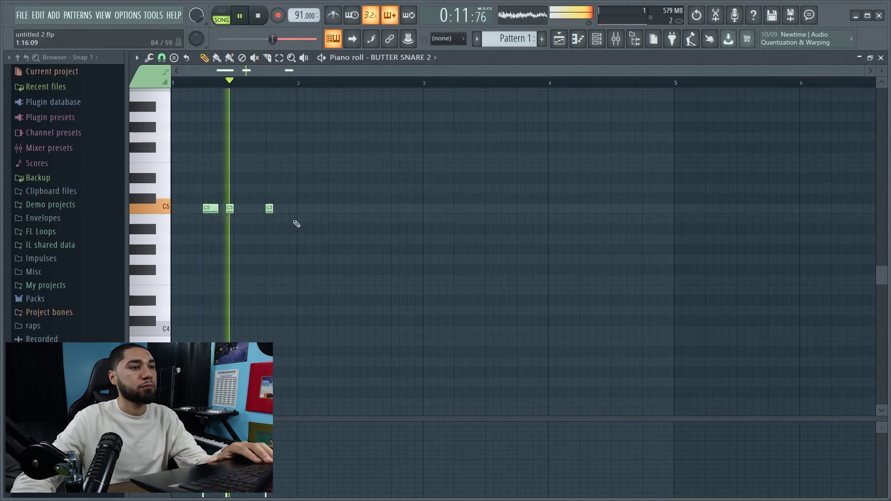
click(331, 209)
click(395, 209)
key(space)
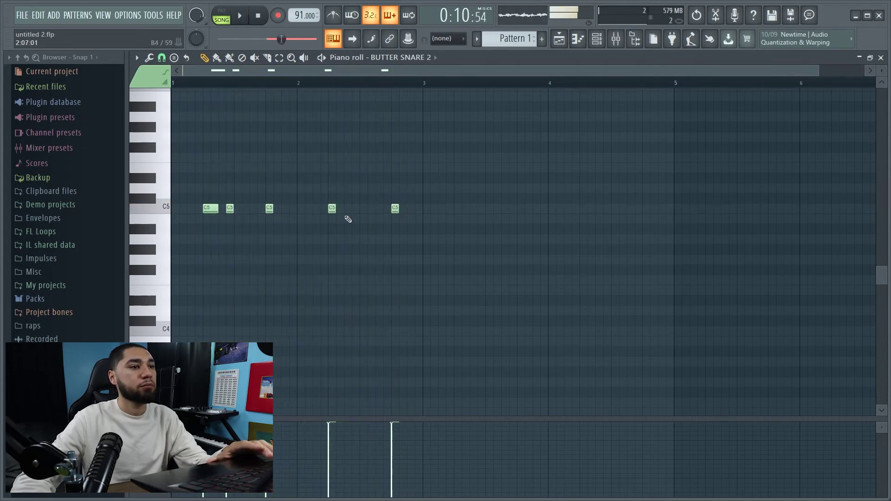
click(355, 209)
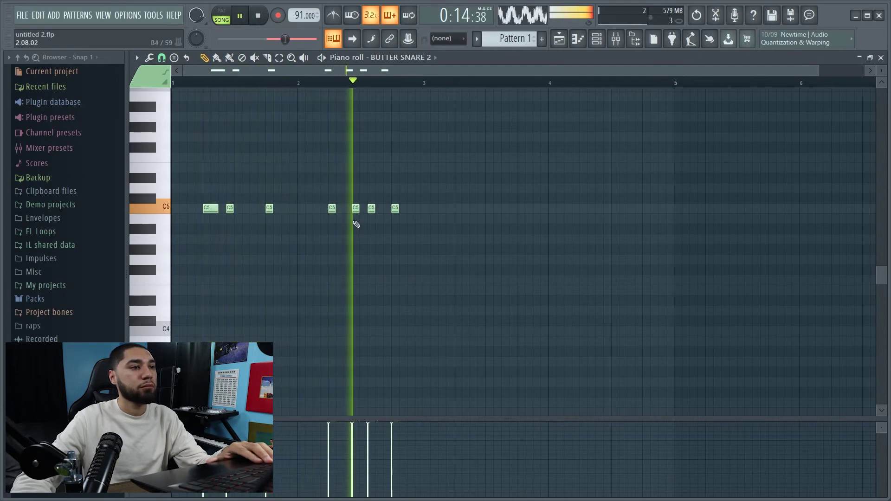
Continue the BUTTER SNARE 2 pattern through bars 3 and 4 with one extra hit in bar 3 and two in bar 4.
click(457, 209)
click(520, 210)
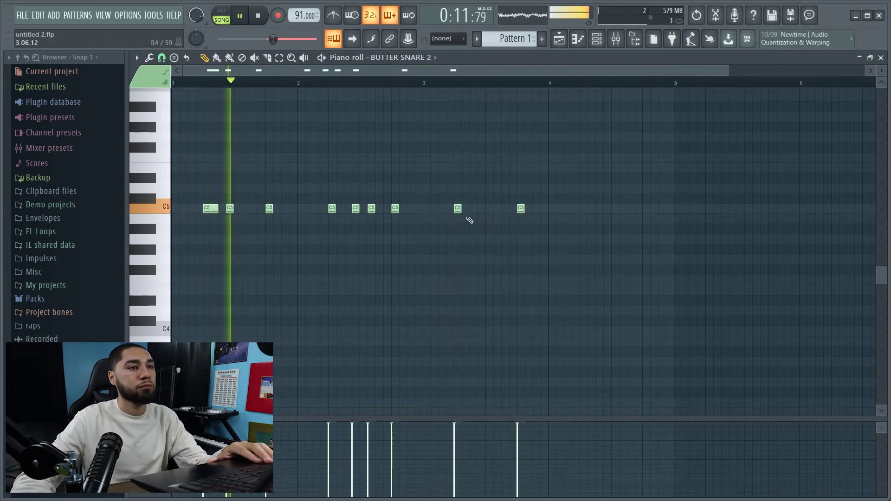
click(481, 209)
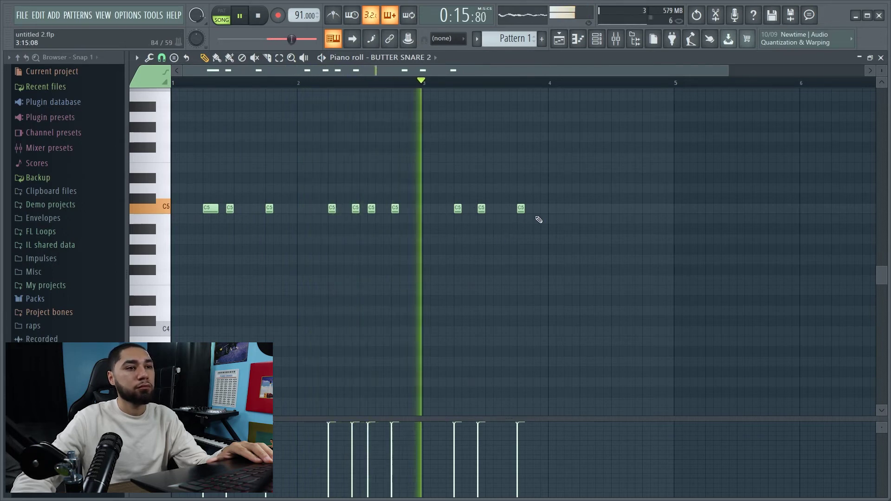
click(584, 208)
click(646, 209)
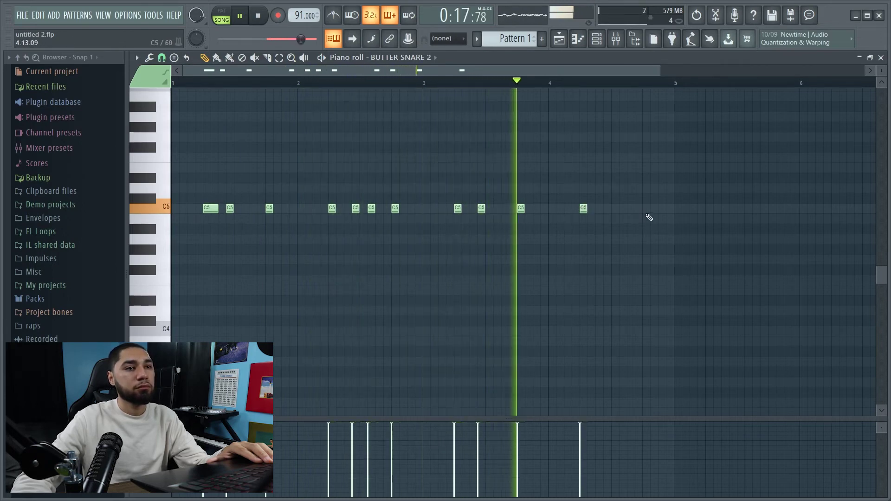
click(607, 208)
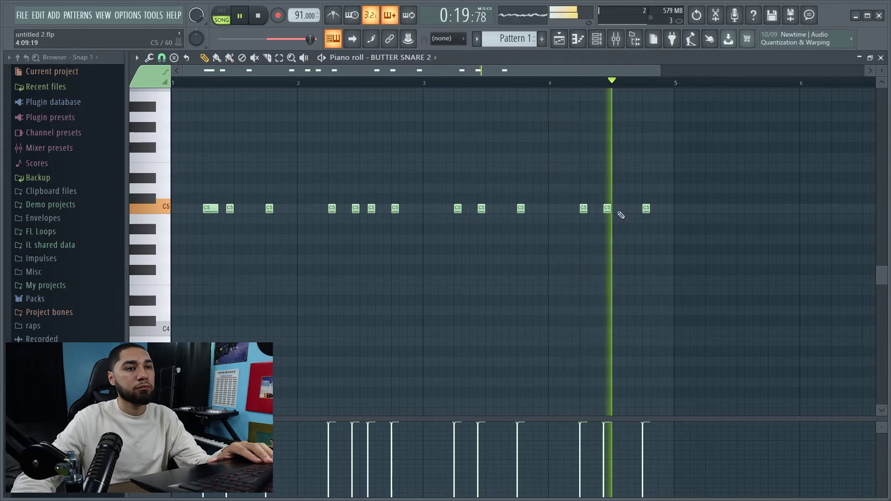
click(622, 208)
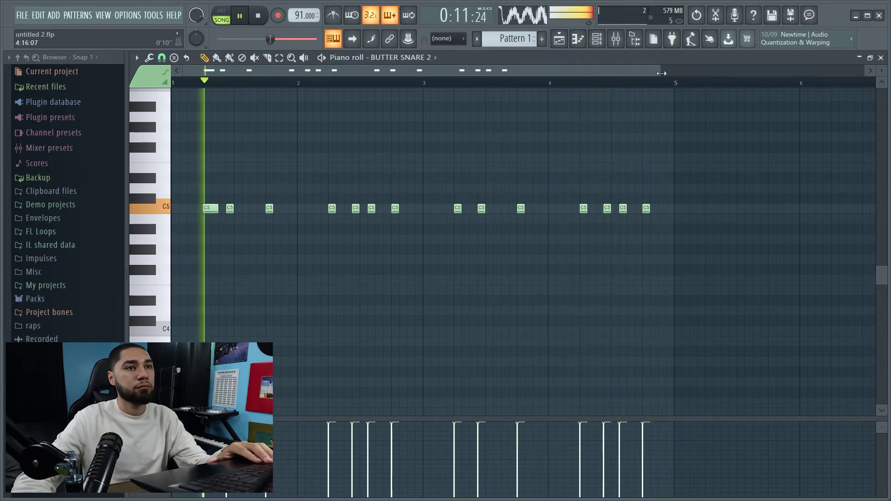
Add an AlarmFx hit on the first step of Pattern 1 and audition the Violin Hit sample.
click(597, 41)
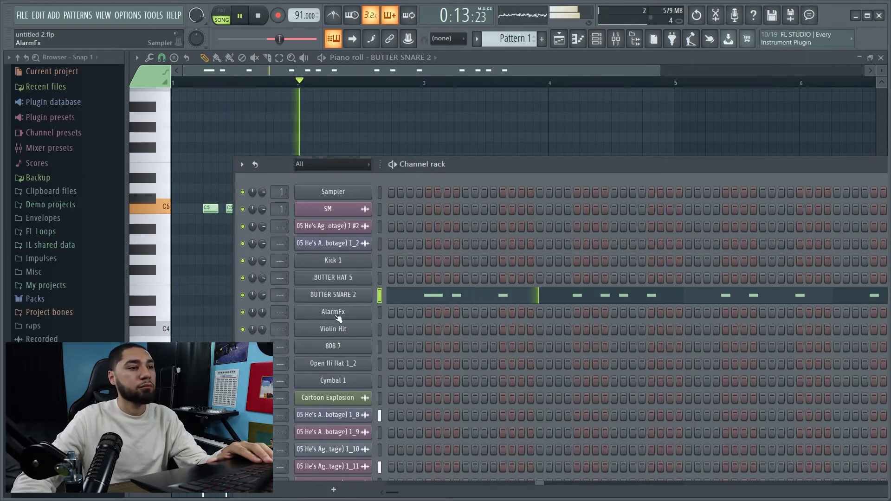
click(391, 313)
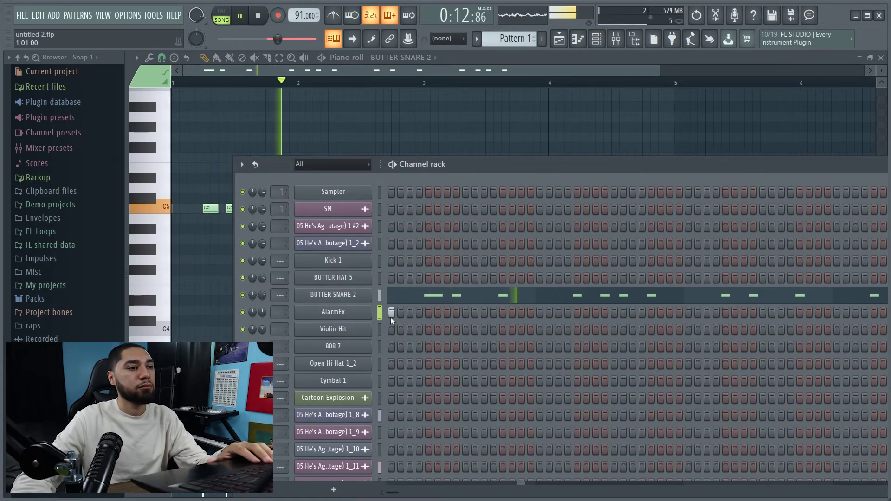
click(349, 330)
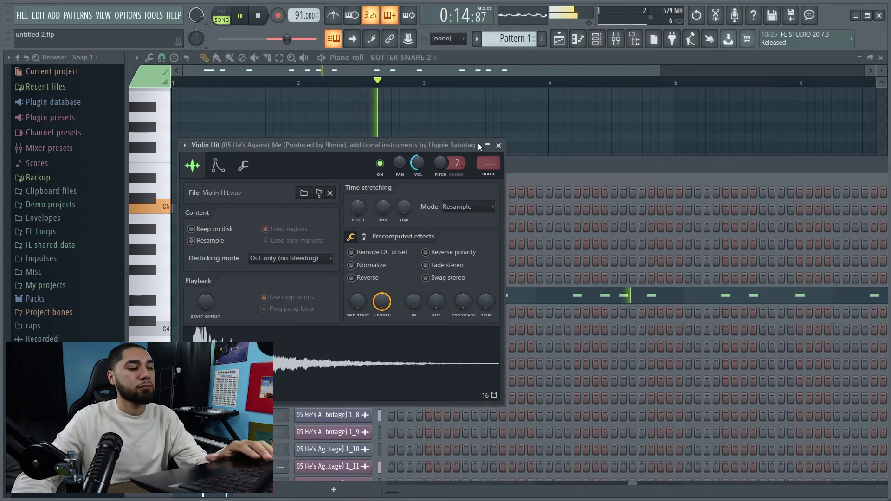
click(499, 146)
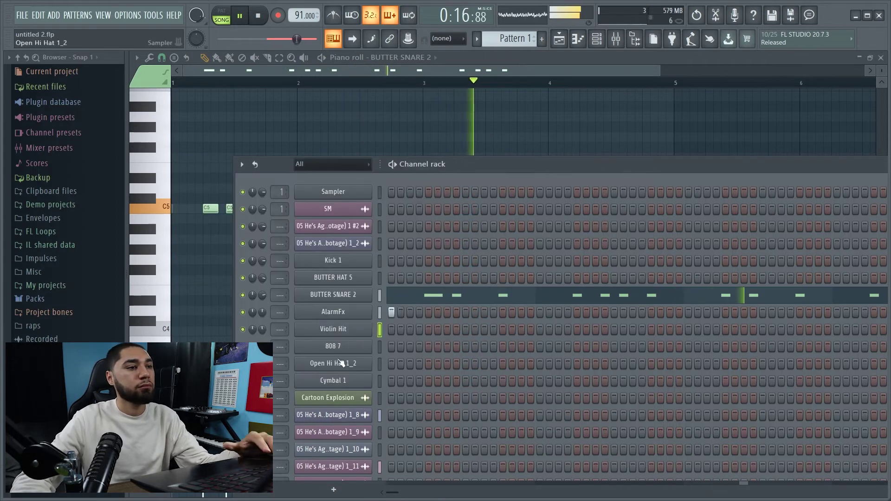
Add a C5 Violin Hit note at the start of bar 3 and adjust its velocity.
right_click(372, 320)
click(388, 325)
key(space)
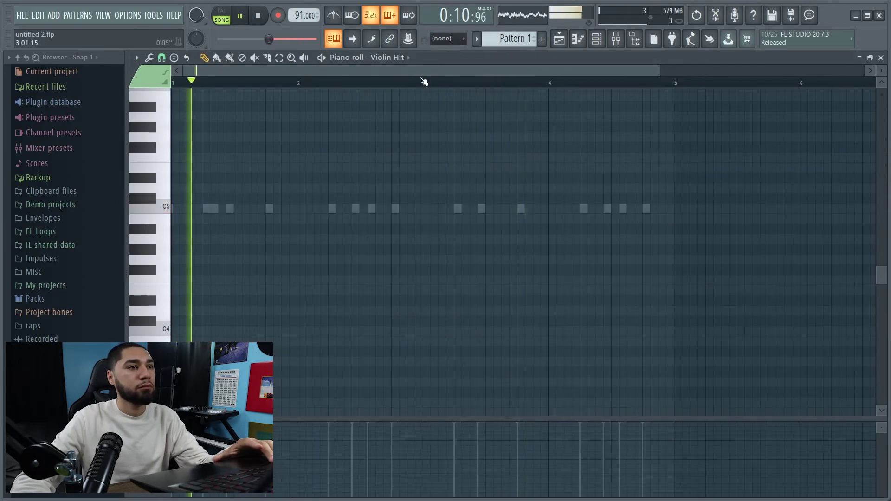
key(space)
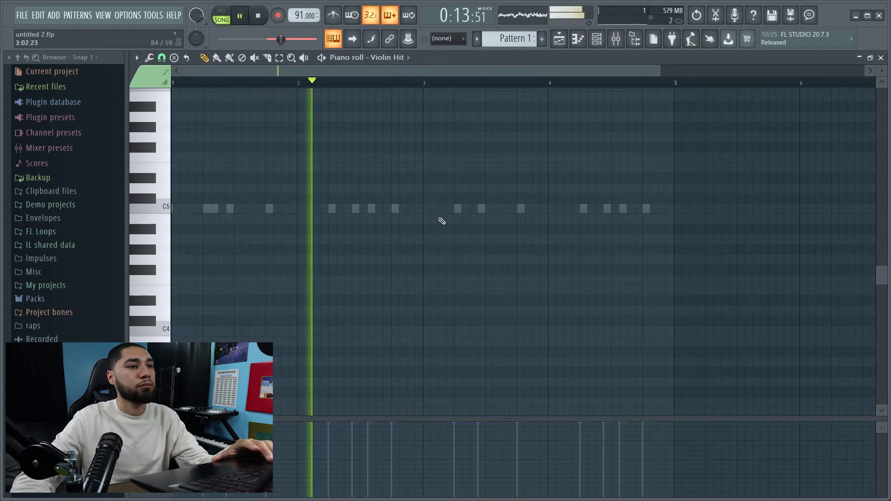
click(426, 208)
drag(424, 448, 423, 435)
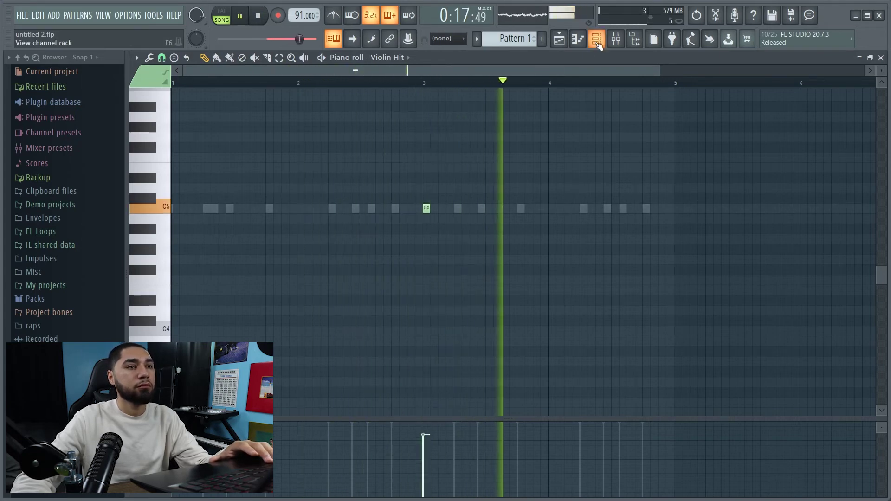
Audition the BUTTER HAT 5 sample and fill its channel with a hit every two steps.
key(F6)
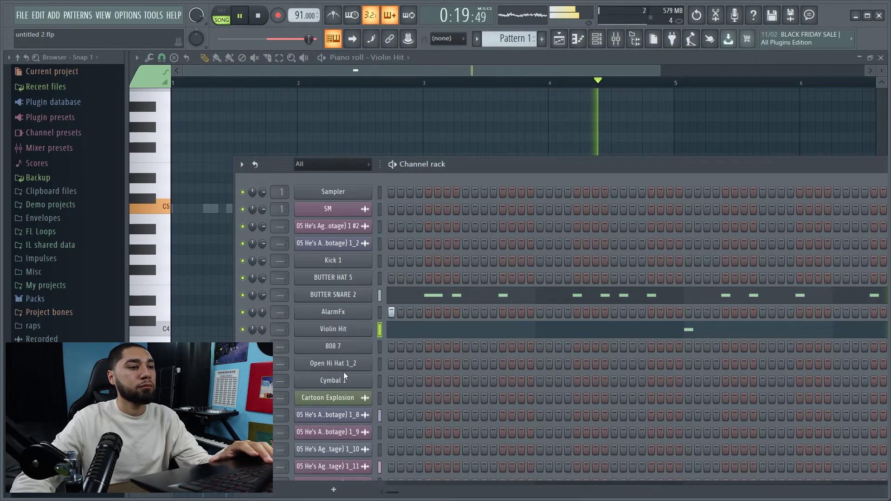
click(351, 278)
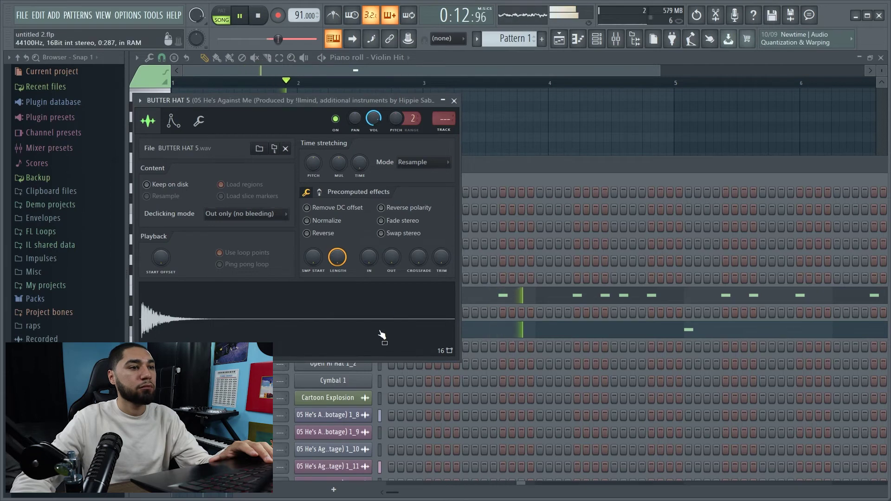
click(453, 100)
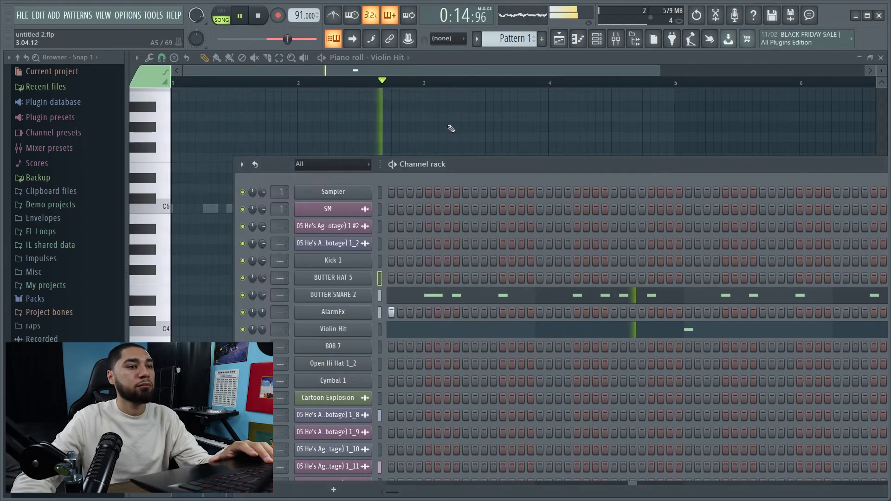
right_click(372, 275)
click(519, 312)
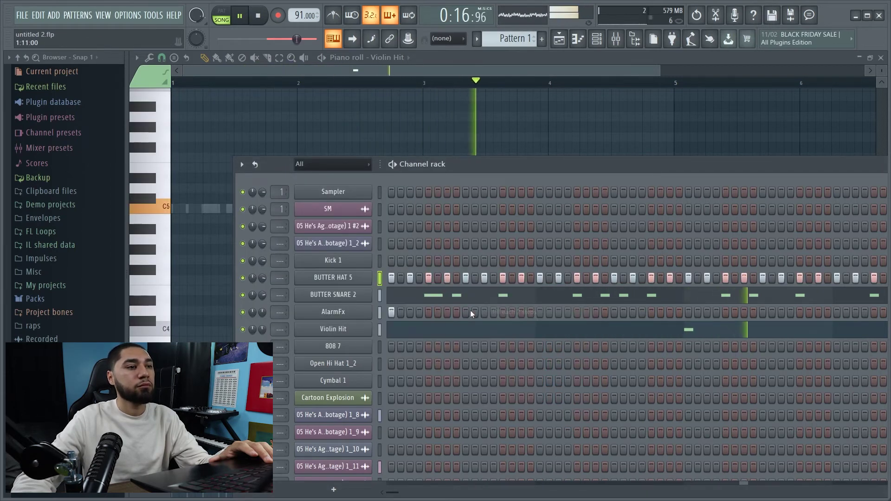
Add C5 BUTTER HAT 5 notes between the existing hits so every step of bars 1 and 2 plays.
right_click(361, 278)
click(397, 280)
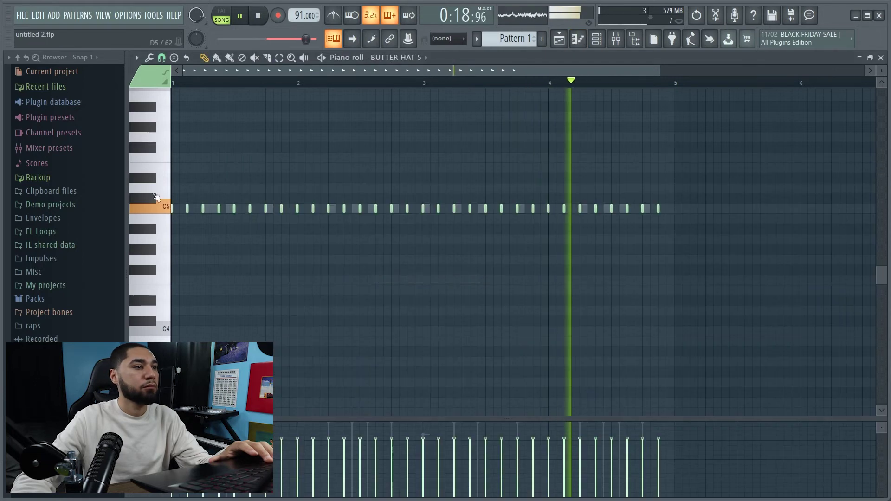
click(183, 209)
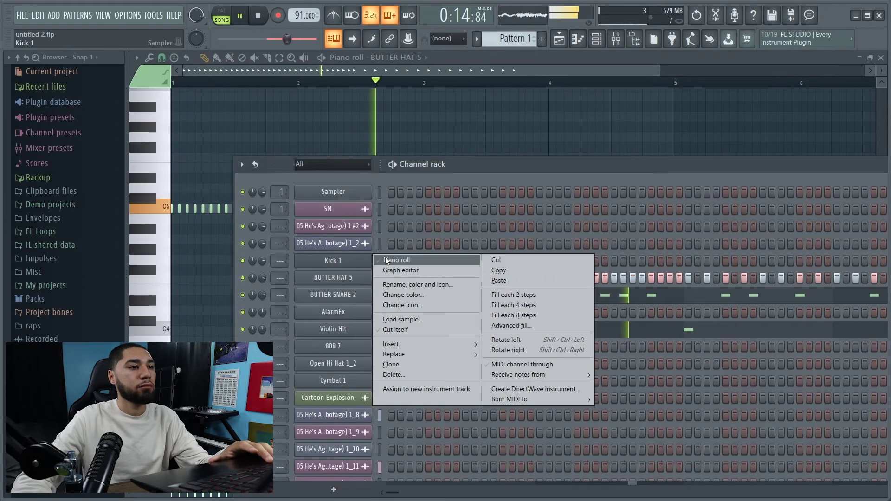
Draw C5 Kick 1 notes on steps 1, 4 and 11 of bar 1 and steps 1, 2 and 4 of bar 2.
click(385, 259)
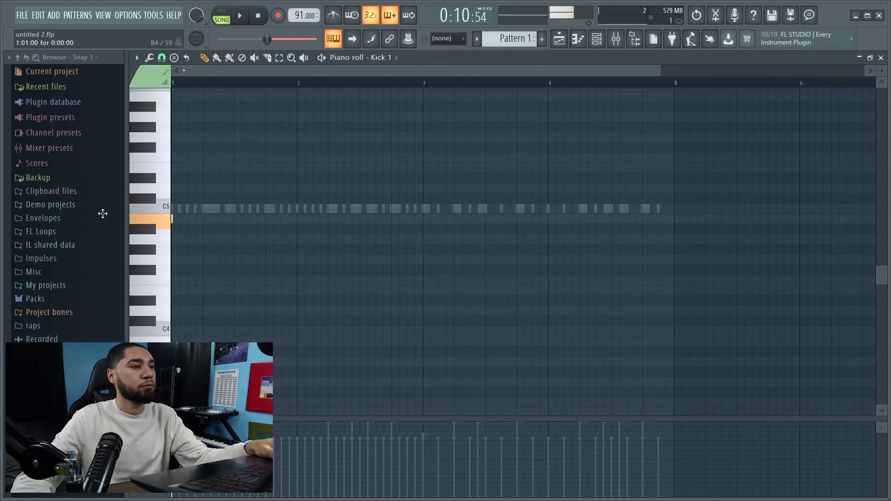
key(space)
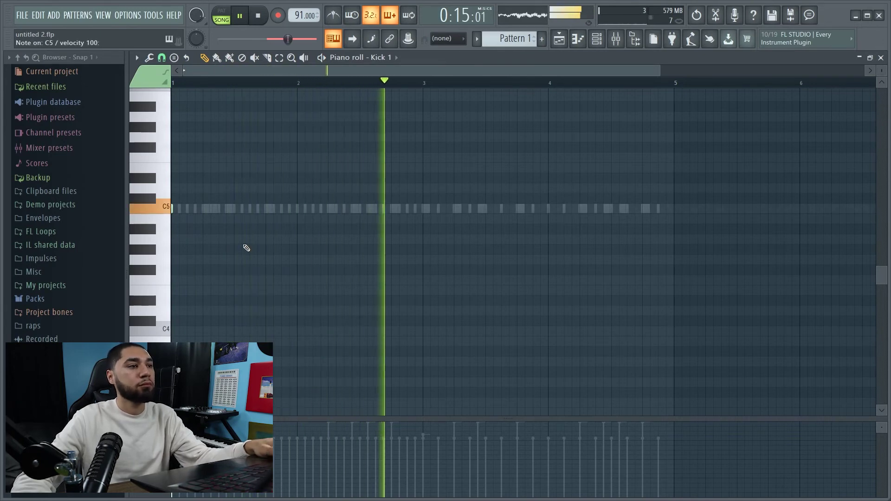
click(259, 16)
key(space)
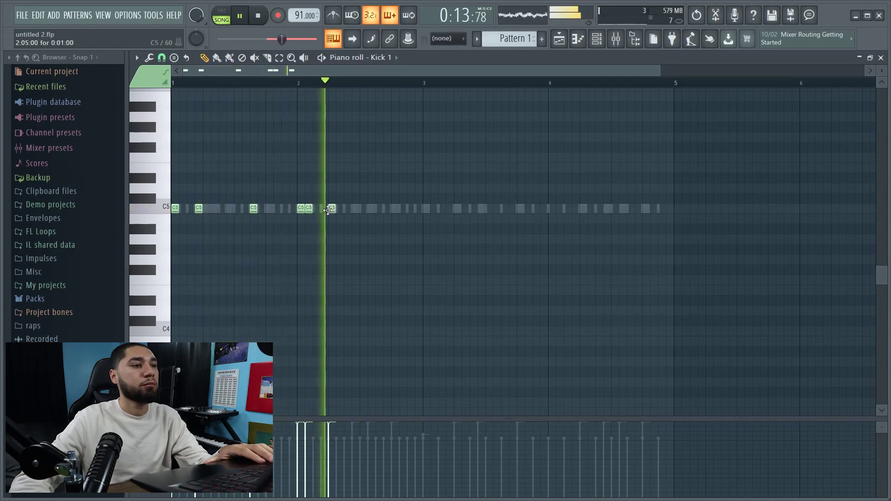
click(332, 209)
key(space)
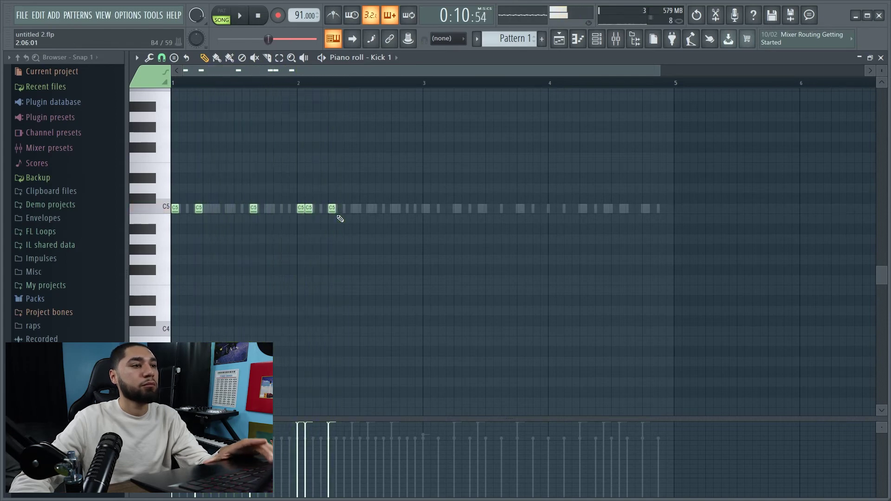
click(299, 84)
key(space)
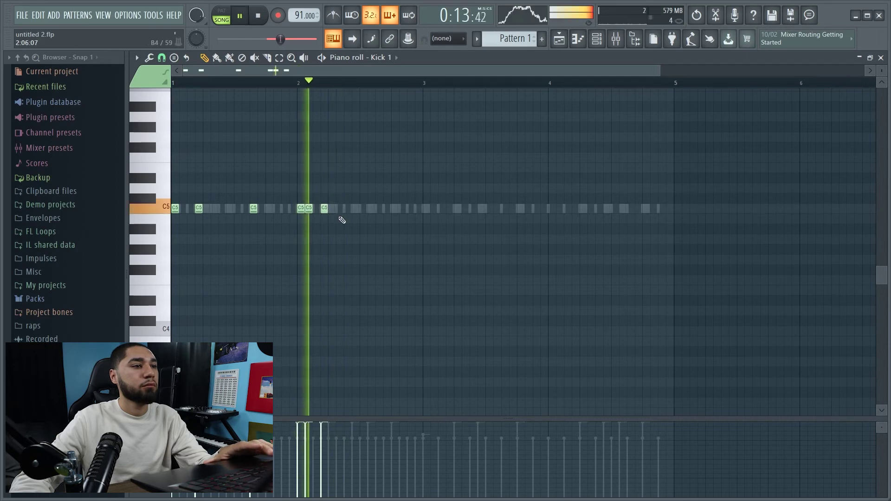
click(371, 208)
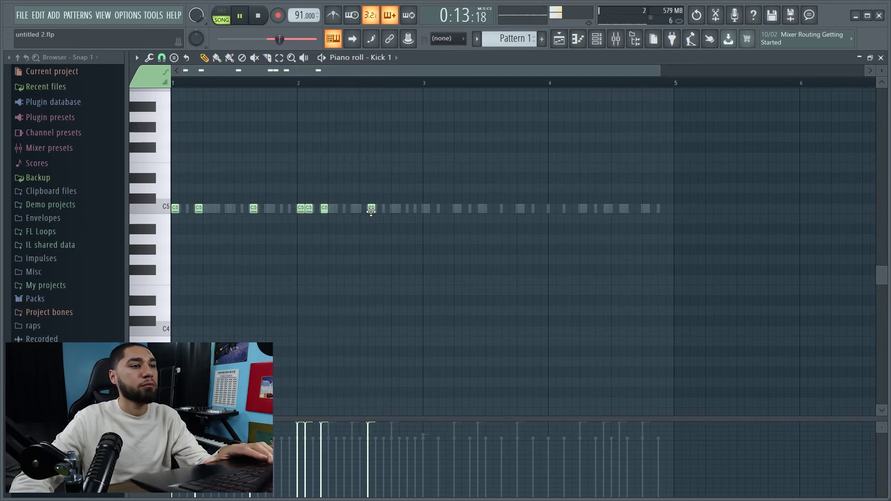
key(space)
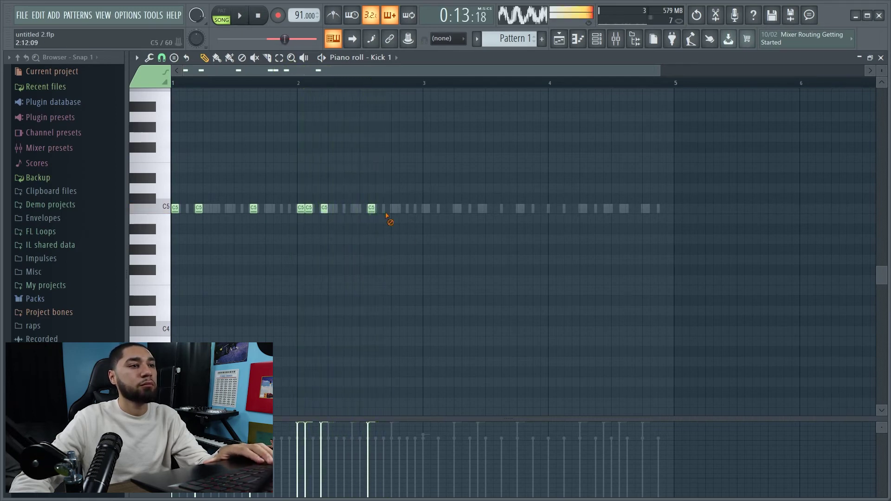
key(space)
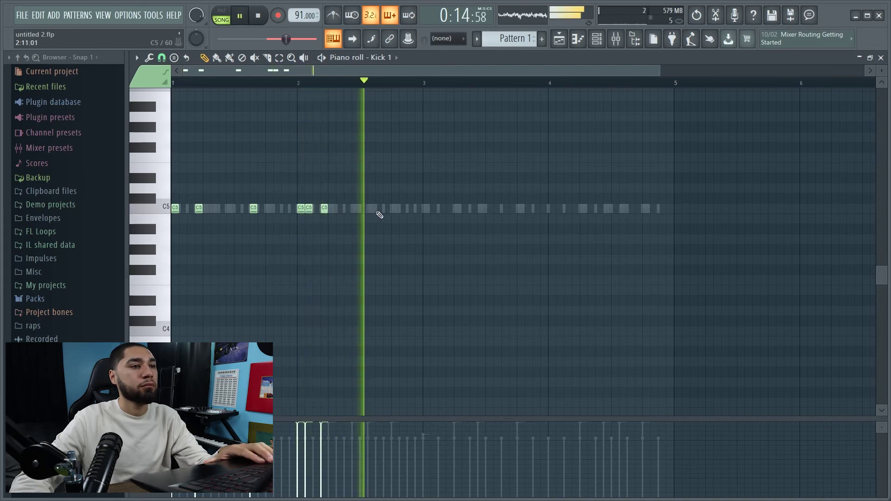
Add Kick 1 notes on steps 11 and 15 of bar 2 and stretch the last one to the end of the bar.
click(379, 209)
click(411, 209)
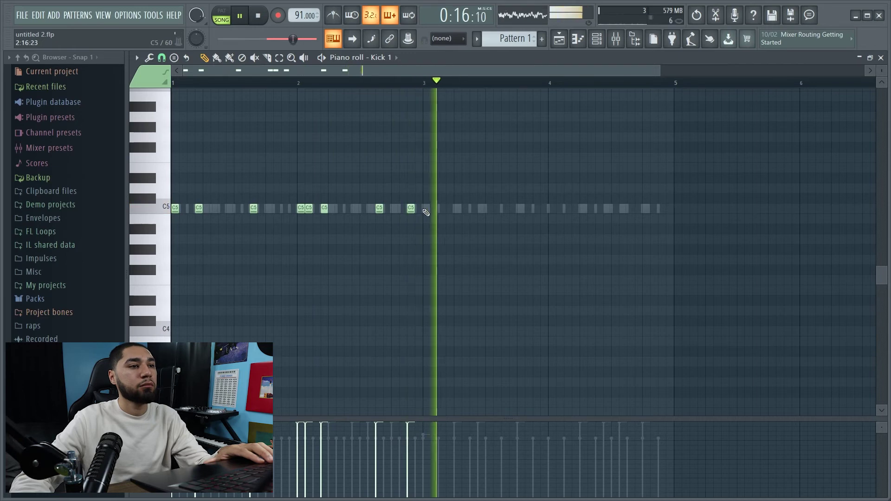
drag(415, 209, 420, 209)
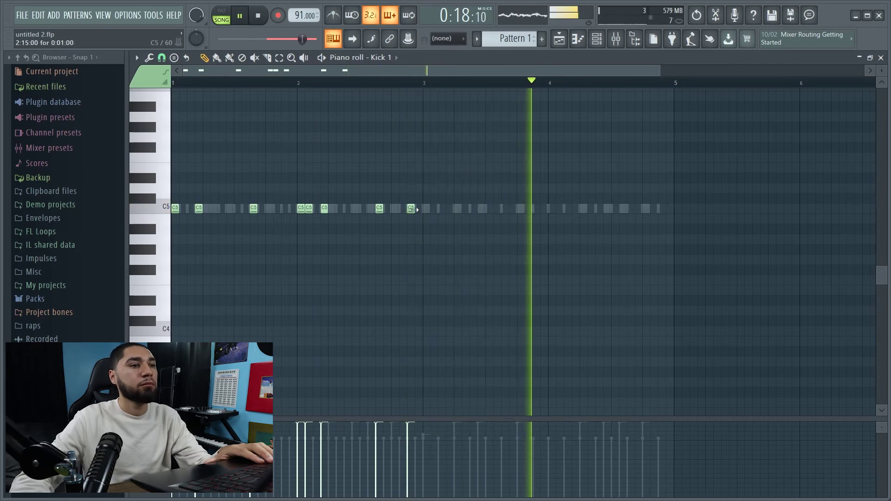
Duplicate the whole two-bar Kick 1 pattern into bars 3 and 4.
key(ctrl+a)
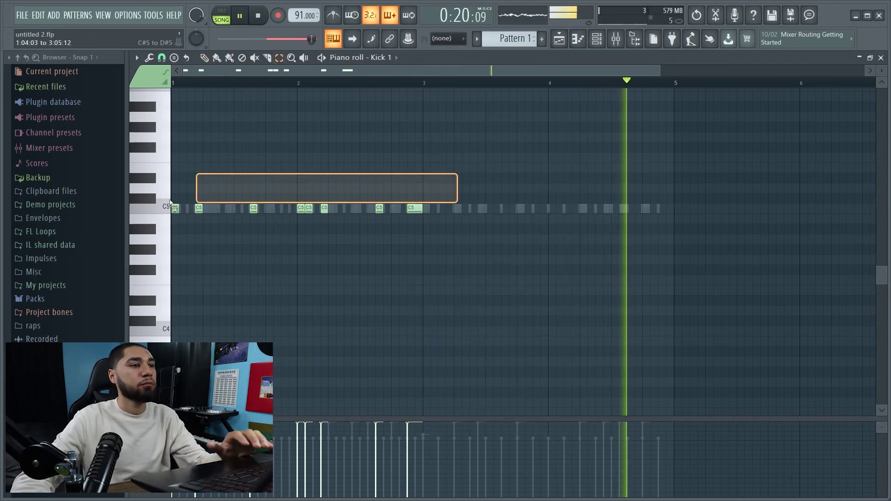
key(ctrl+b)
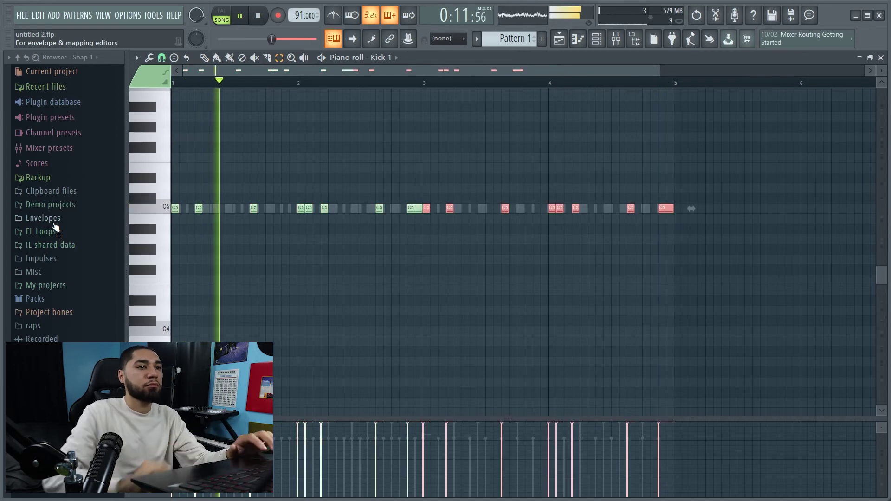
Continue the every-step BUTTER HAT 5 notes through bars 3 and 4 in place of the sparser hits.
click(603, 40)
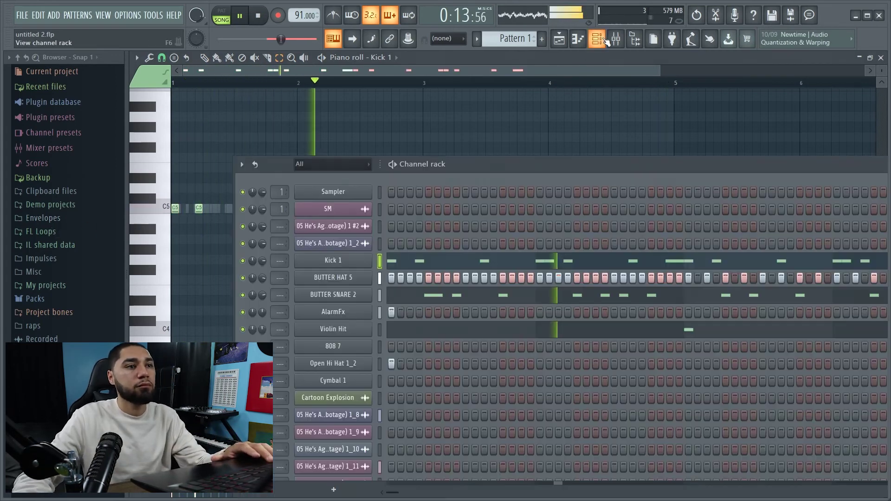
right_click(352, 277)
click(397, 279)
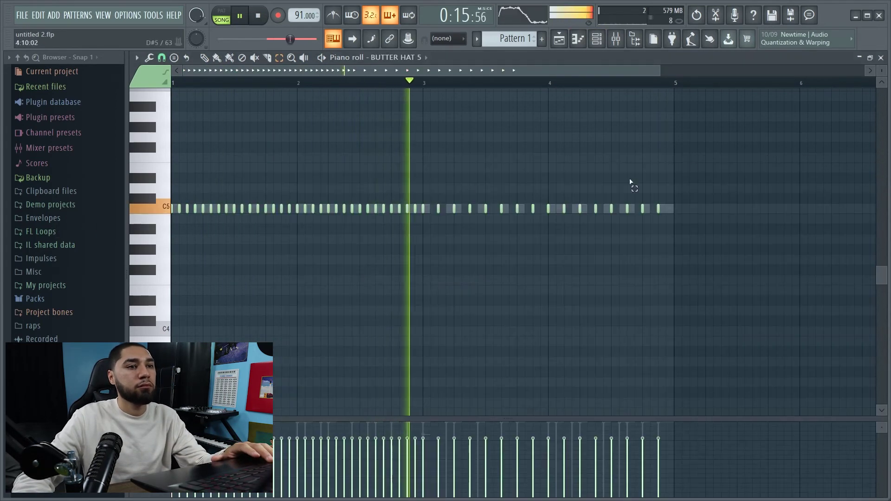
drag(697, 154, 422, 284)
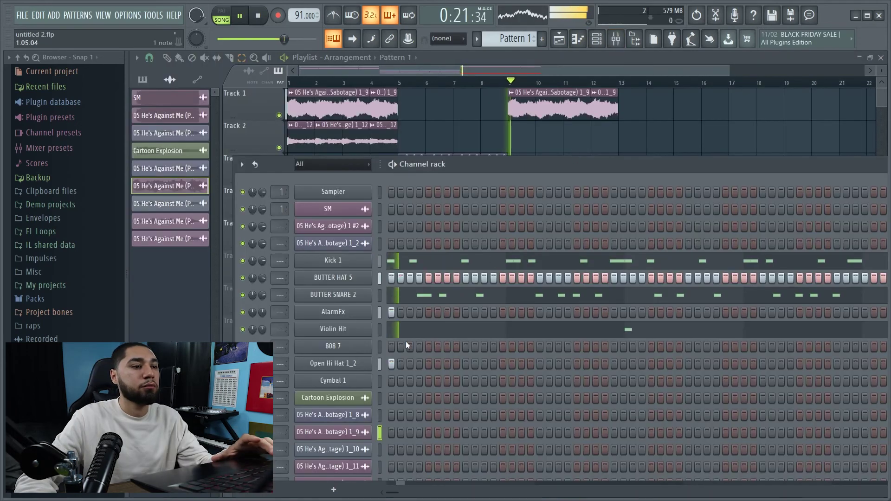
Place the Cartoon Explosion clip on Track 6 at bar 9 of the playlist.
click(338, 400)
drag(317, 394, 515, 275)
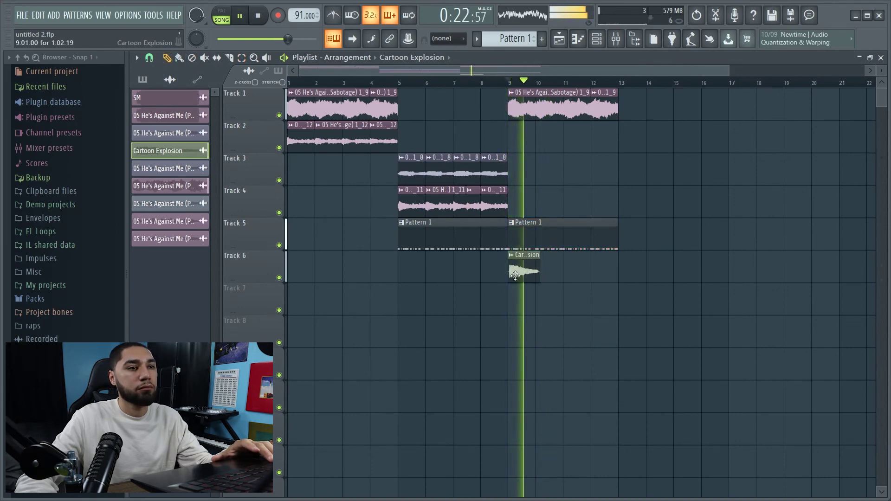
Place Pattern 4 on Track 7 at bar 9 and repeat it through bar 12.
drag(728, 71, 481, 73)
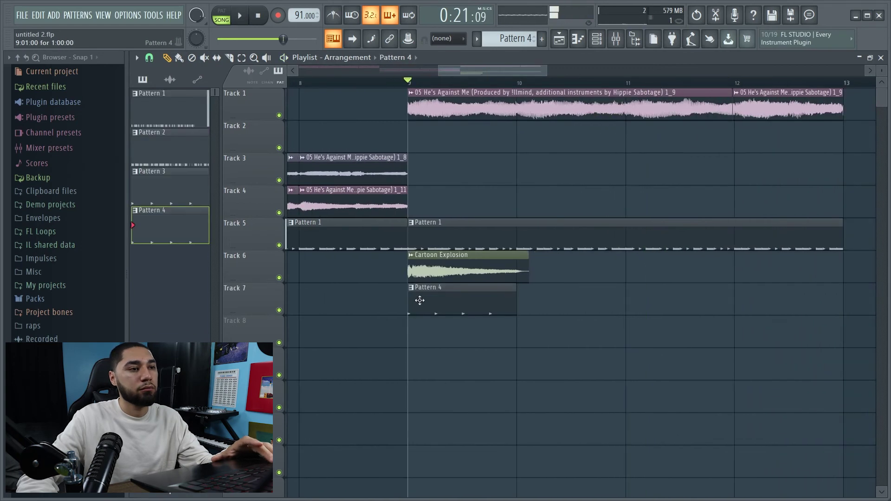
drag(636, 294, 740, 293)
drag(552, 69, 822, 68)
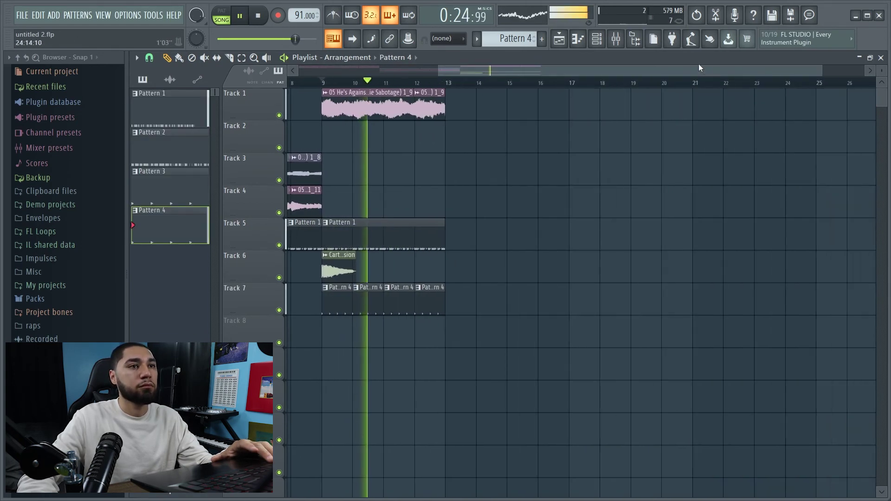
Select Track 4's sample slices in bars 5 to 8.
drag(631, 70, 543, 70)
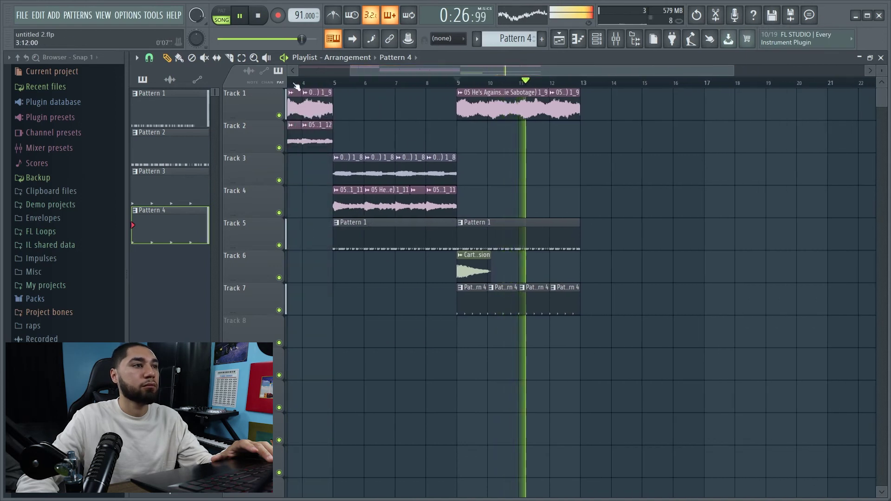
key(e)
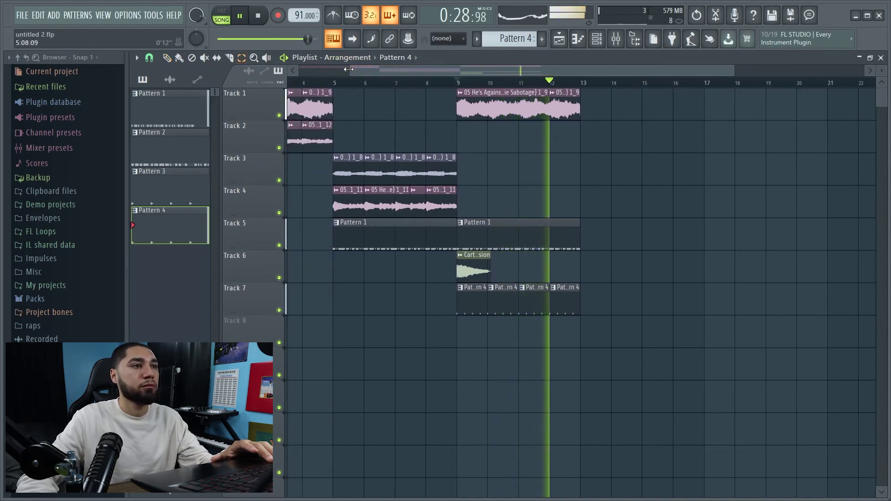
drag(349, 70, 299, 70)
drag(390, 195, 508, 209)
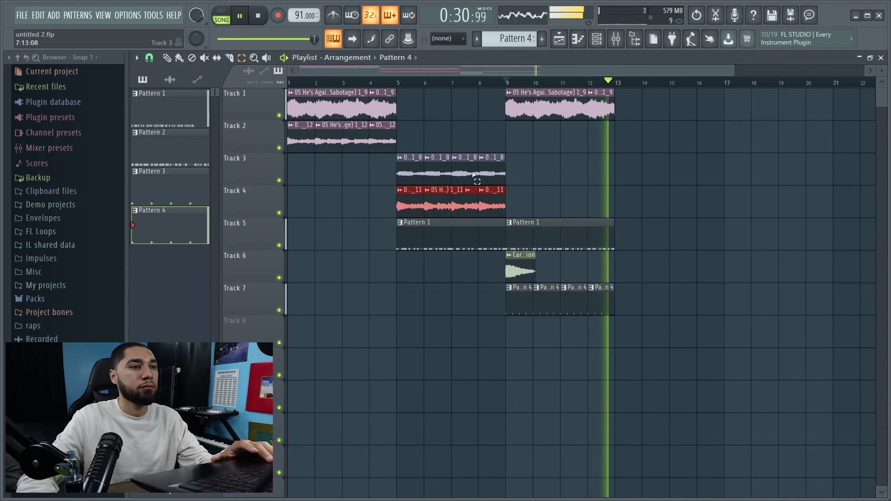